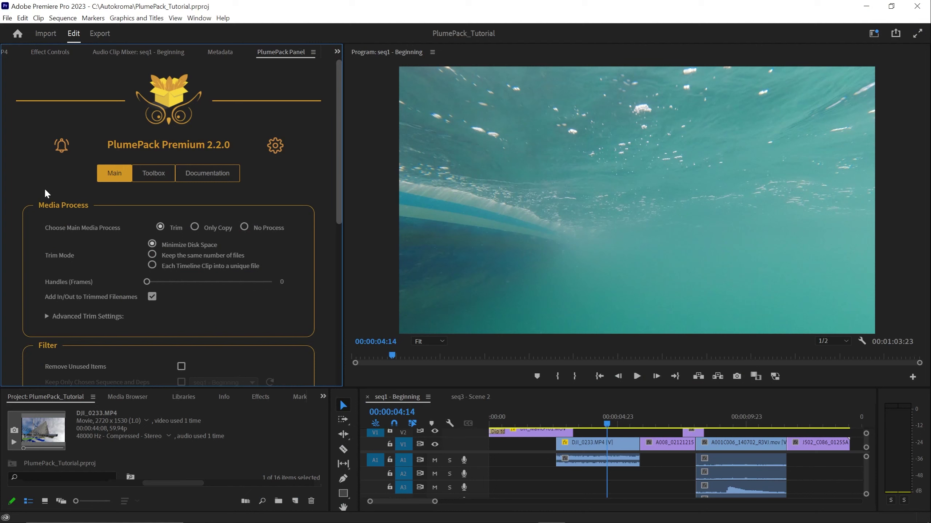
# - Survey the Media Process, Filter and Transform sections of the PlumePack panel
pyautogui.moveTo(39, 206); pyautogui.dragTo(88, 206)
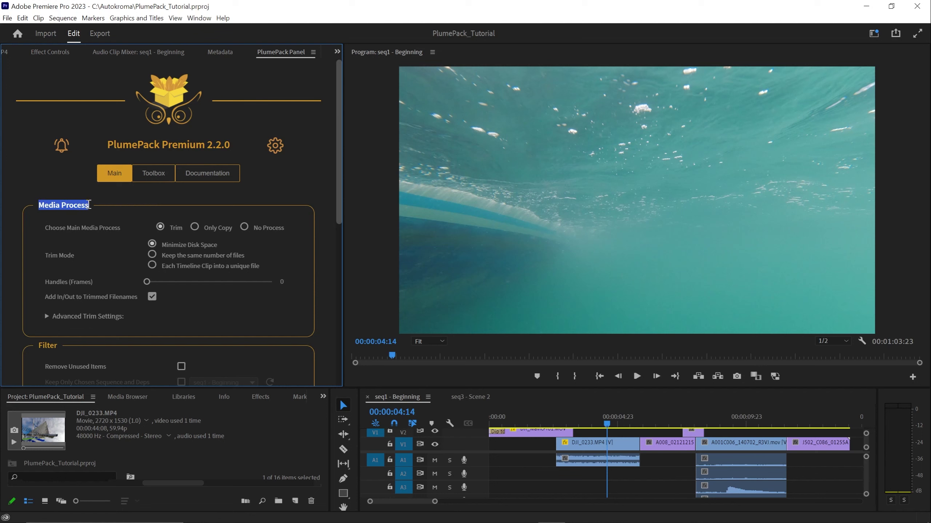
pyautogui.scroll(-3, 83, 217)
pyautogui.doubleClick(50, 236)
pyautogui.scroll(-2, 55, 245)
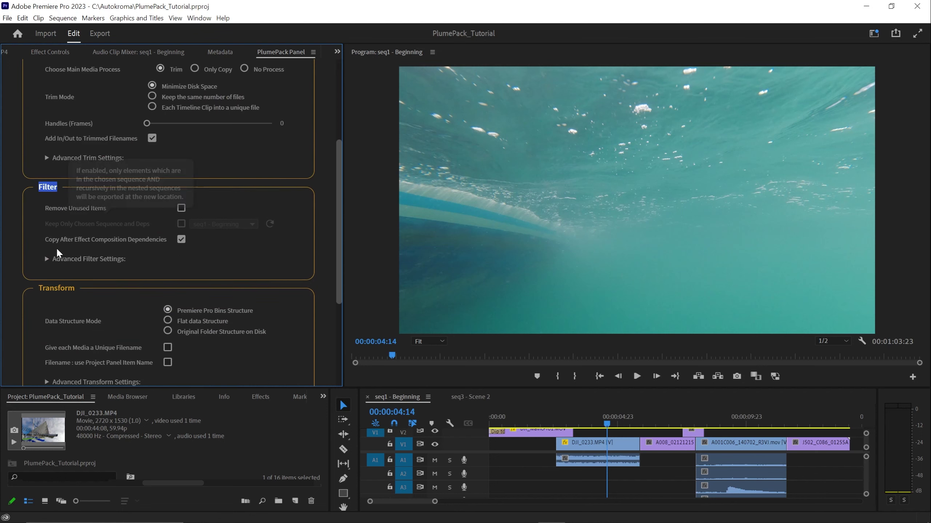
pyautogui.doubleClick(61, 282)
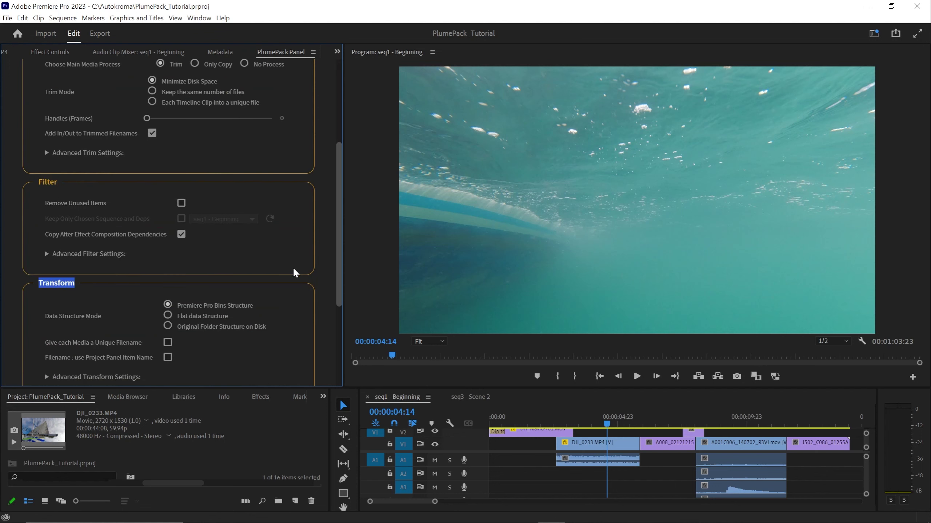
pyautogui.scroll(-3, 321, 288)
pyautogui.scroll(8, 320, 289)
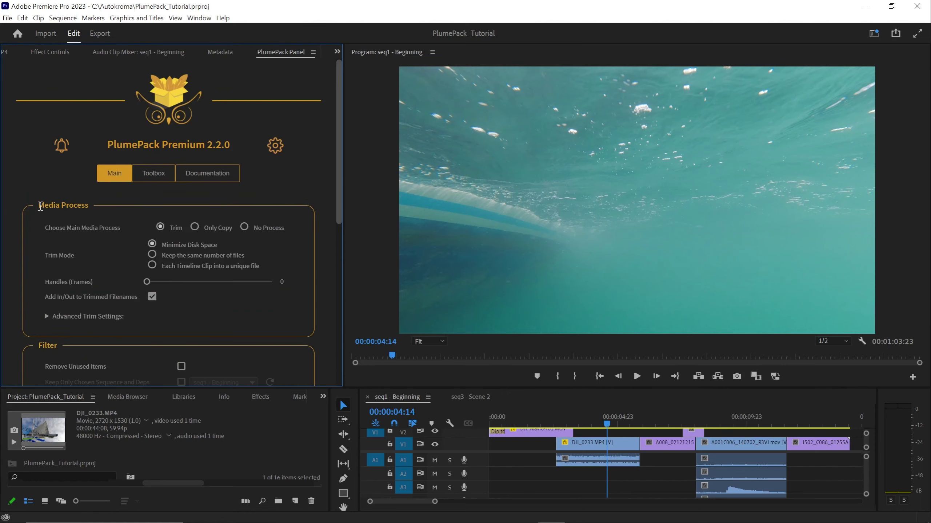
# - Read the Media Process options, including the No Process choice and the explanation of Handles (Frames)
pyautogui.moveTo(40, 206); pyautogui.dragTo(90, 207)
pyautogui.click(78, 208)
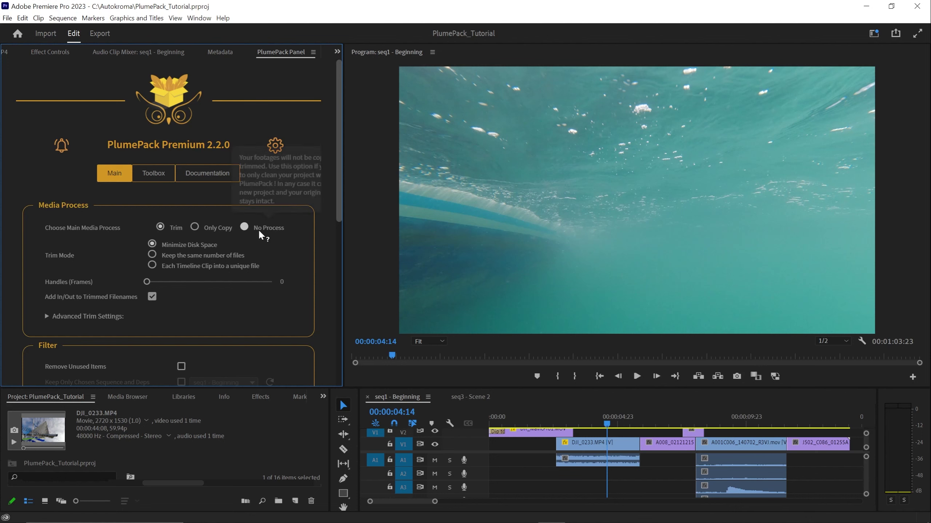
pyautogui.moveTo(263, 232)
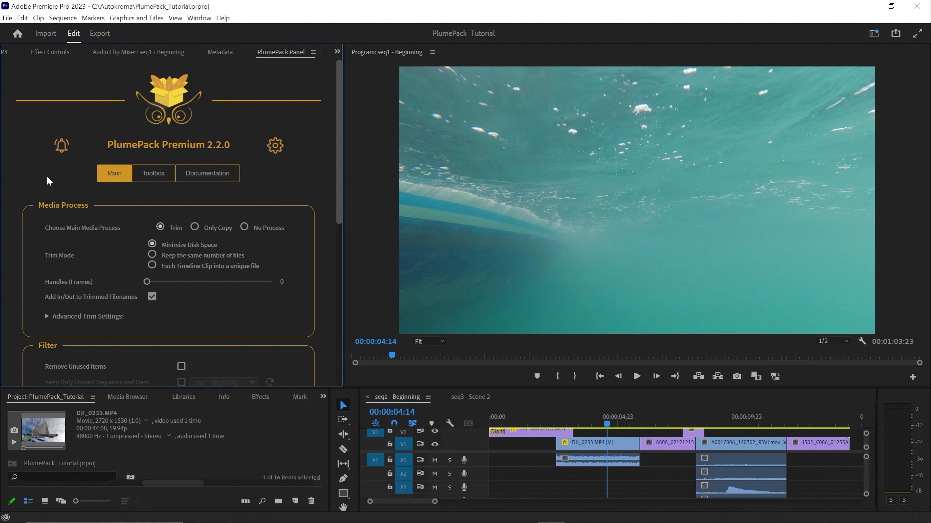
pyautogui.moveTo(63, 261)
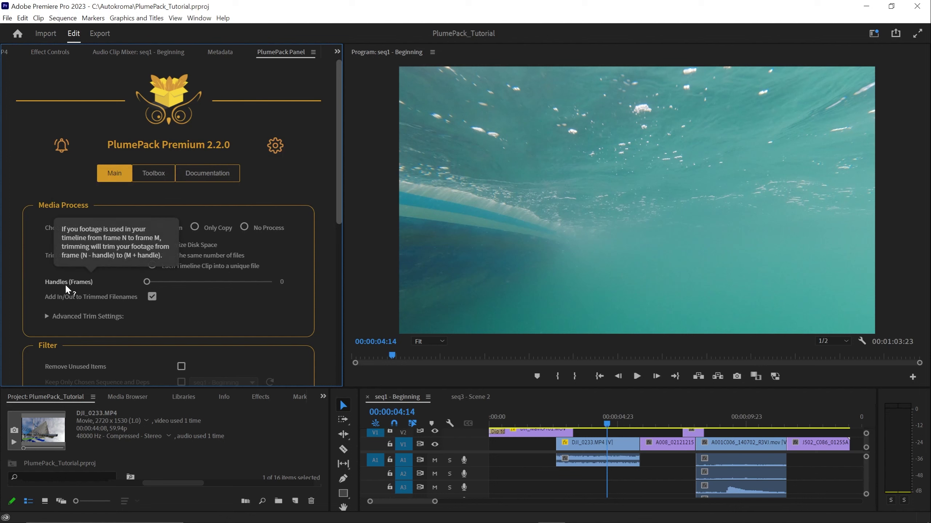
pyautogui.scroll(-3, 15, 301)
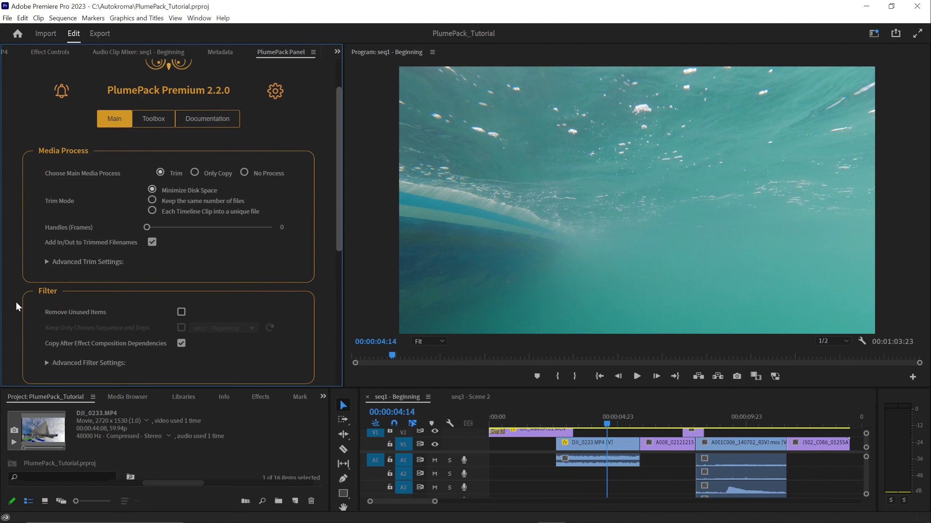
# - Examine the Filter options and the Transform explanations for Data Structure Mode and Give each Media a Unique Filename
pyautogui.doubleClick(48, 236)
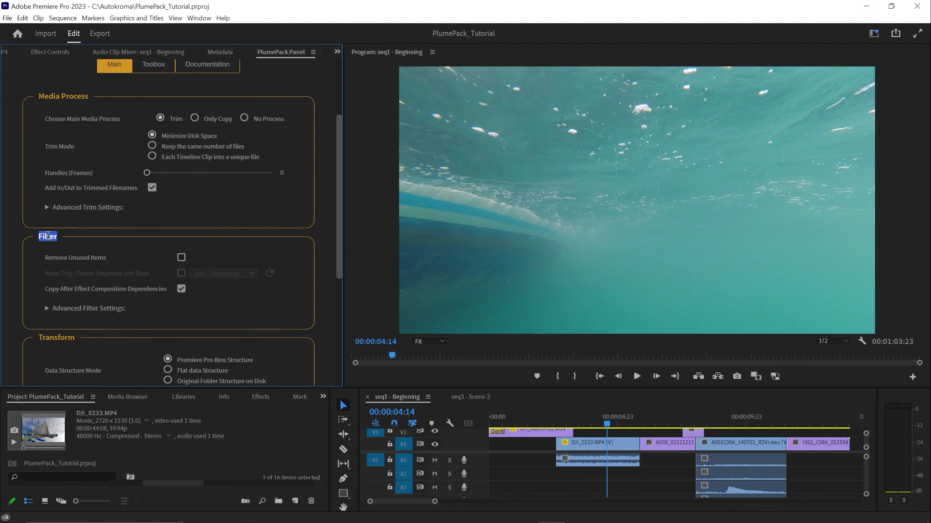
pyautogui.click(58, 242)
pyautogui.scroll(-2, 149, 311)
pyautogui.scroll(-2, 149, 314)
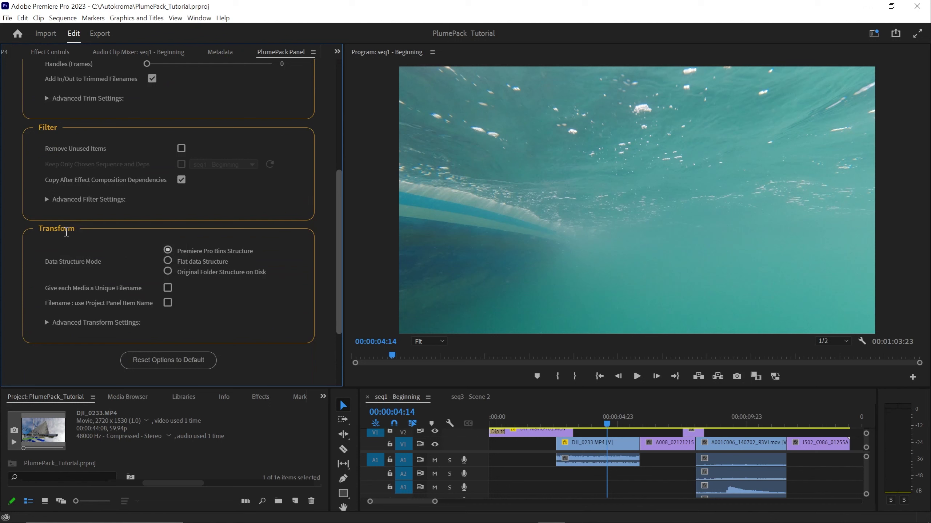
pyautogui.doubleClick(66, 230)
pyautogui.click(66, 232)
pyautogui.moveTo(92, 247)
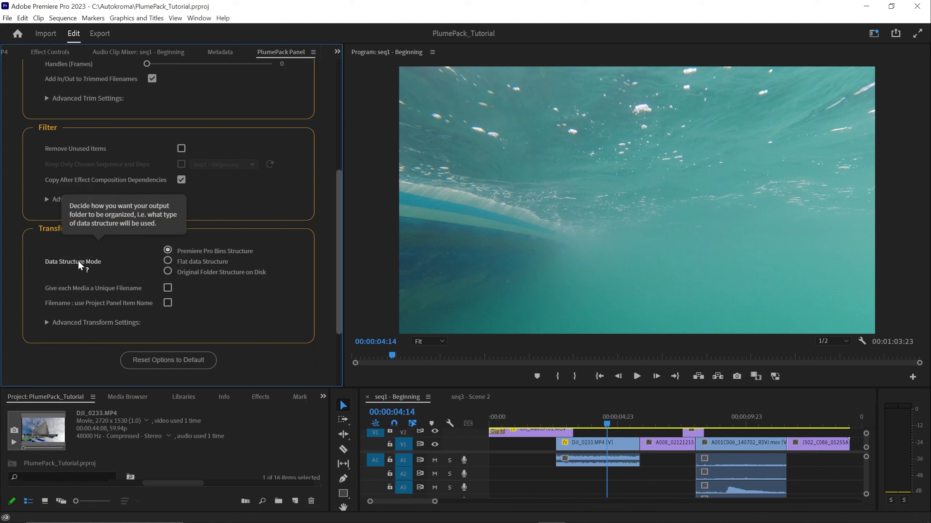
pyautogui.moveTo(82, 293)
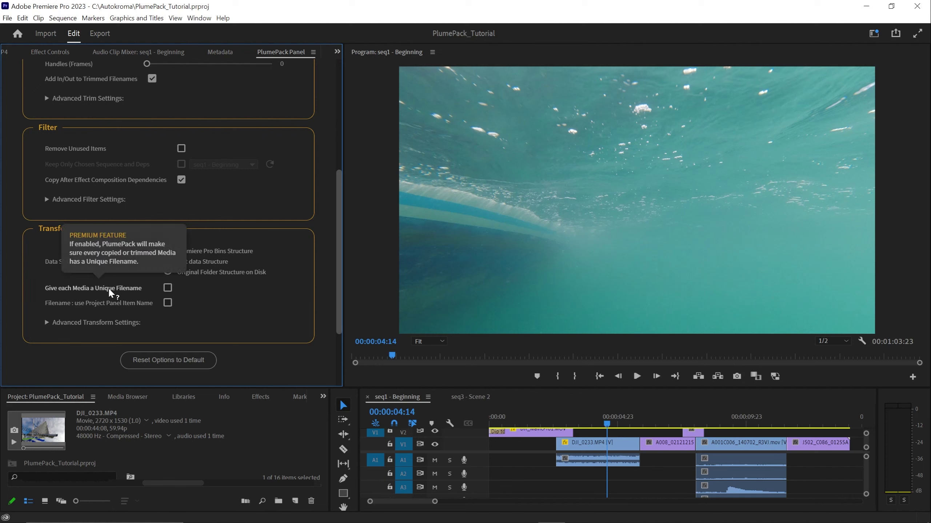
pyautogui.moveTo(60, 262)
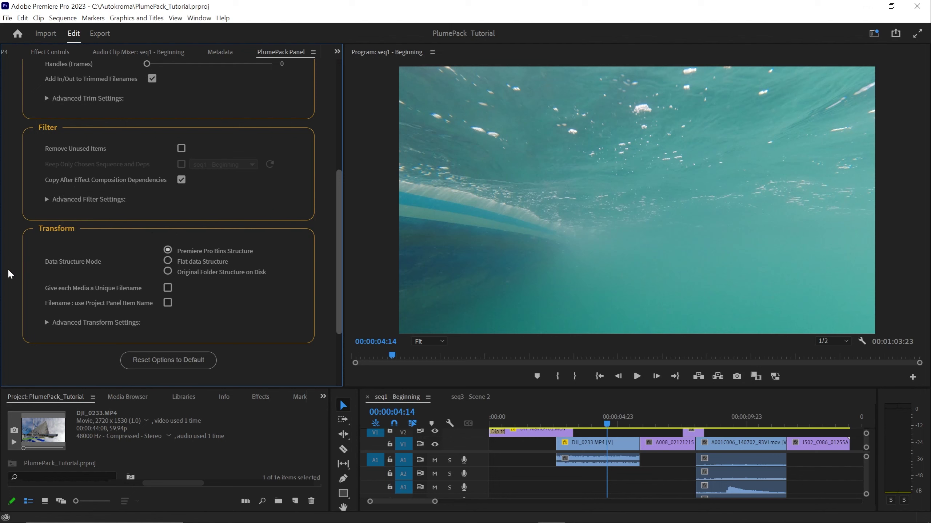
# - Set the main media process to Only Copy, and close and reopen the PlumePack extension panel
pyautogui.scroll(5, 33, 266)
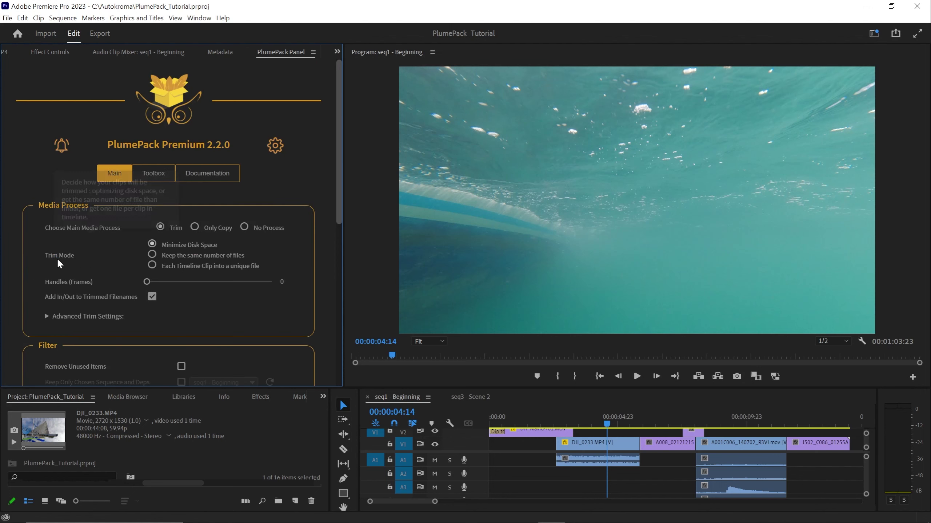
pyautogui.click(195, 227)
pyautogui.click(313, 51)
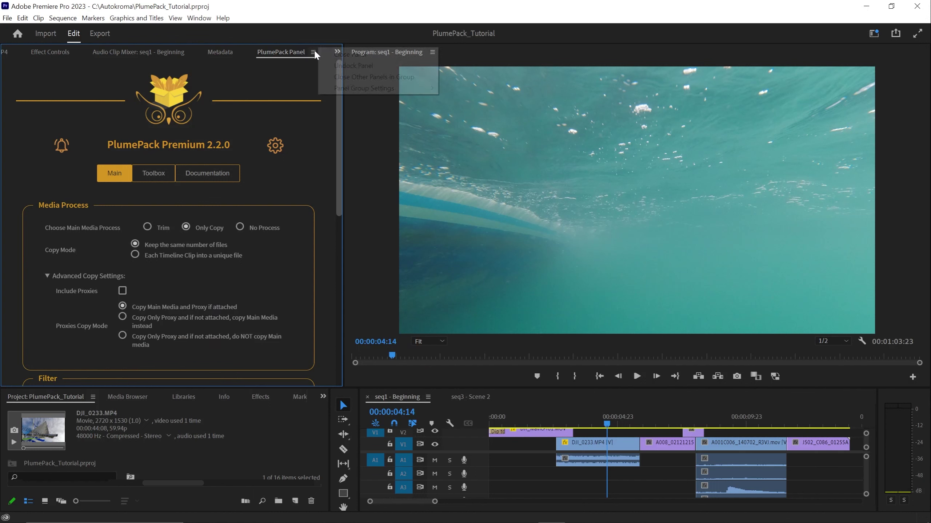
pyautogui.click(335, 58)
pyautogui.click(198, 18)
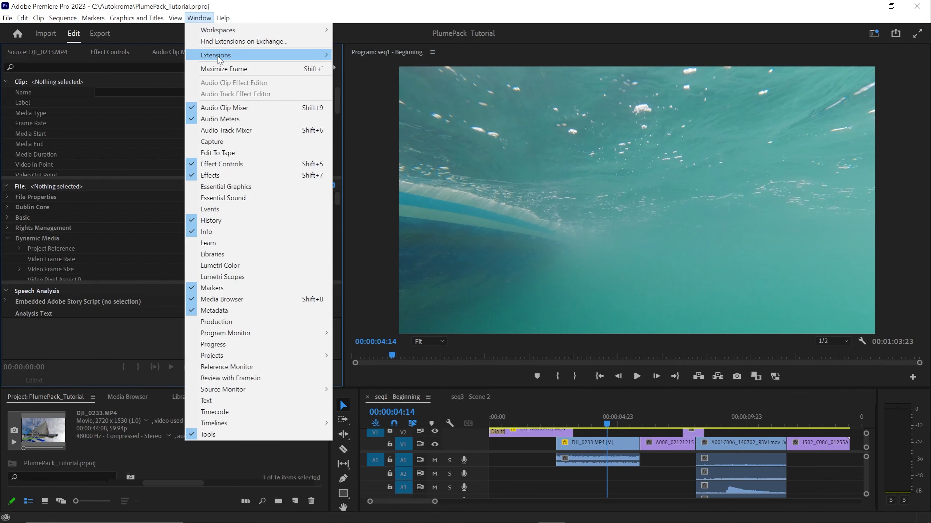
pyautogui.moveTo(315, 55)
pyautogui.click(369, 67)
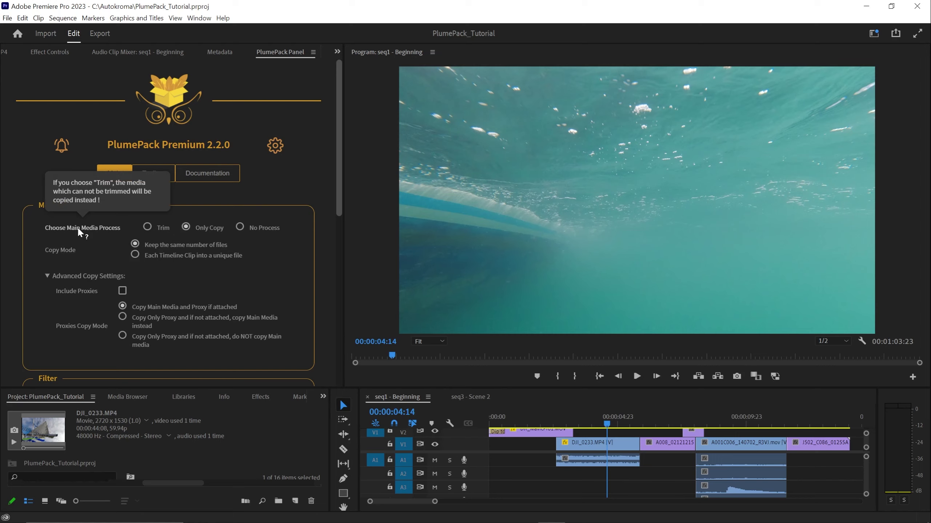
# - Read the documentation of the Choose Main Media Process option and return to the main options
pyautogui.click(78, 229)
pyautogui.moveTo(20, 81); pyautogui.dragTo(172, 77)
pyautogui.click(158, 150)
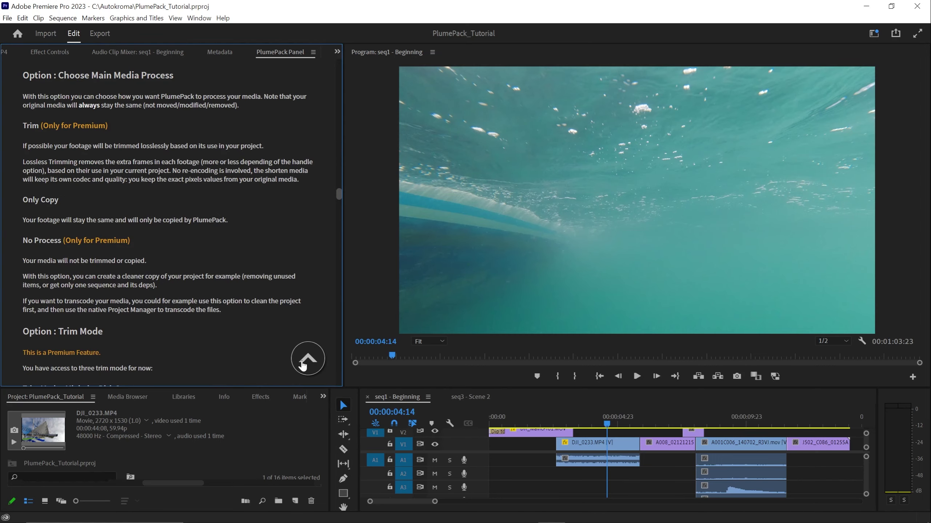
pyautogui.click(307, 360)
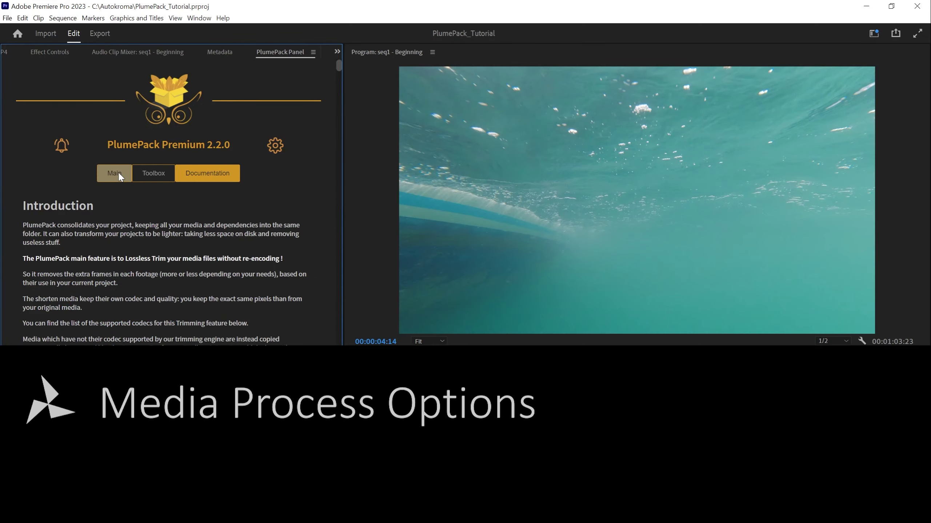
pyautogui.click(118, 176)
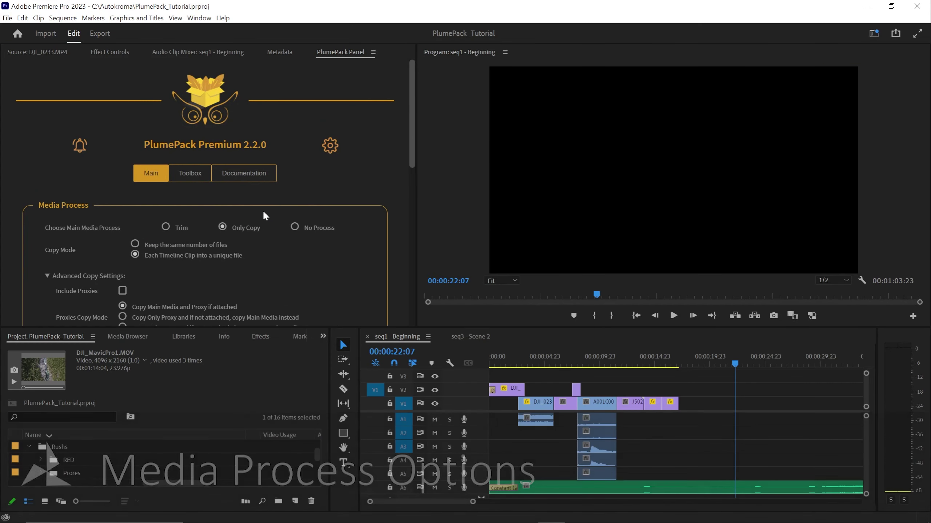
# - Try the Keep the same number of files copy mode
pyautogui.moveTo(245, 229)
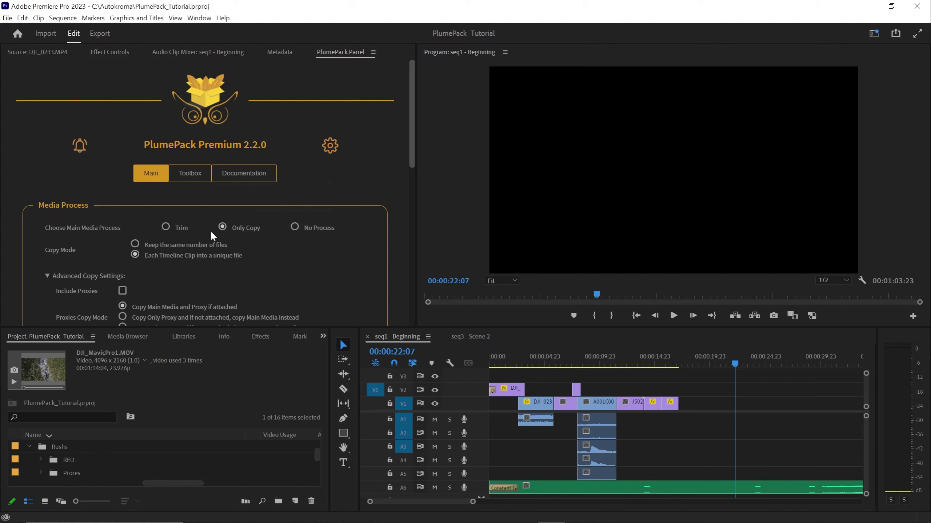
pyautogui.click(135, 244)
pyautogui.moveTo(150, 245)
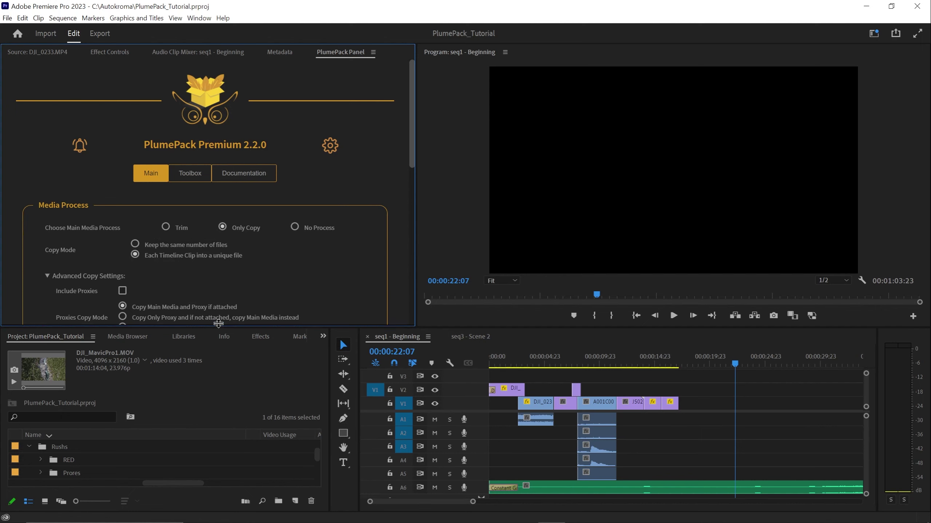
# - Check the video usage of DJI_MavicPro1.MOV in the project's H264 bin, resizing the panels to see it
pyautogui.moveTo(223, 328); pyautogui.dragTo(223, 276)
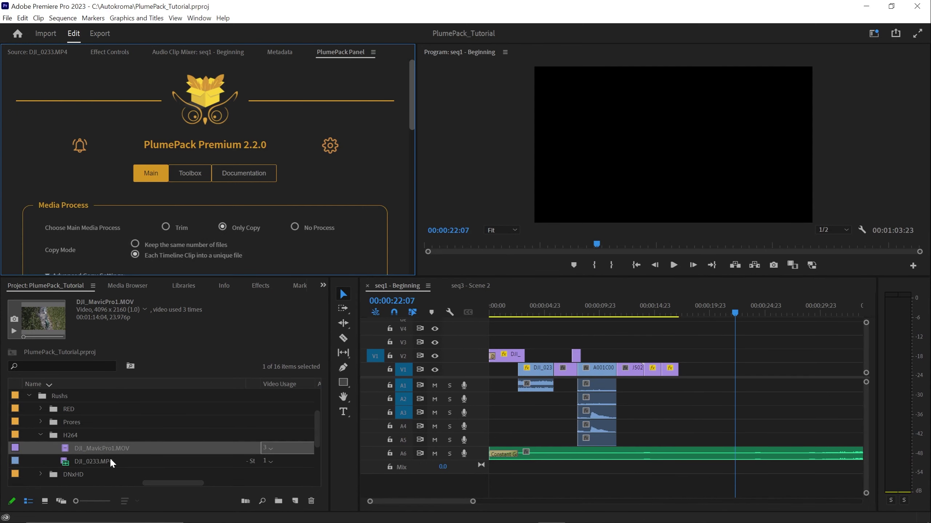
pyautogui.click(120, 452)
pyautogui.click(268, 451)
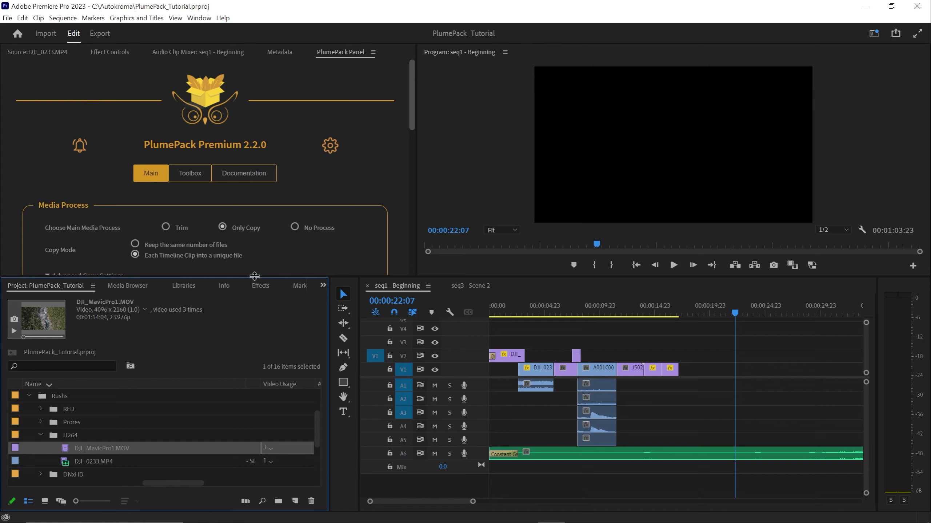
pyautogui.moveTo(252, 276); pyautogui.dragTo(252, 369)
# - Analyze the project and examine the project items and copied media listed for DJI_MavicPro1.MOV in the Copy Details
pyautogui.scroll(-10, 256, 319)
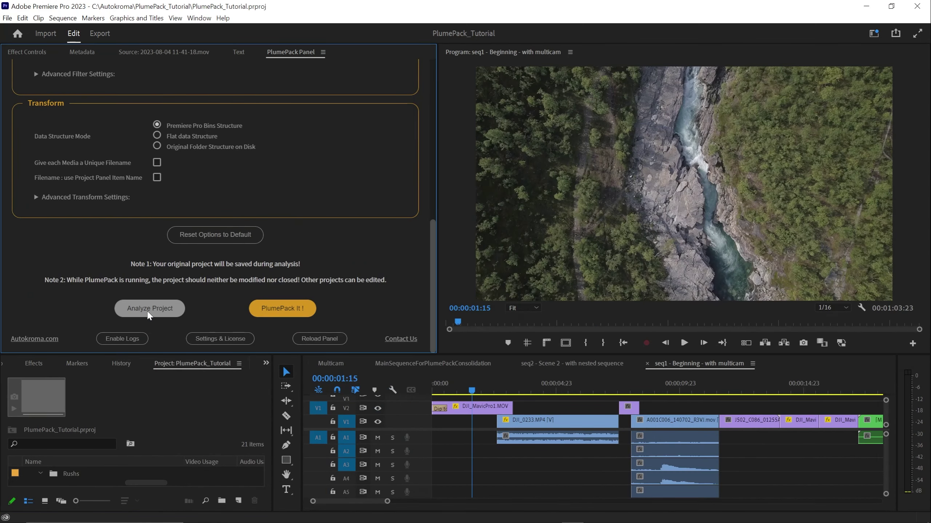
pyautogui.click(148, 314)
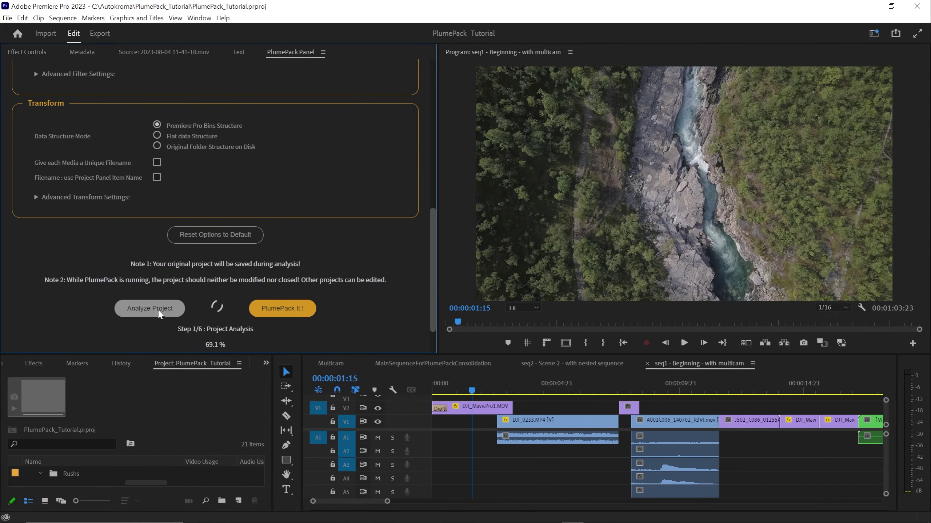
pyautogui.moveTo(428, 182); pyautogui.dragTo(415, 324)
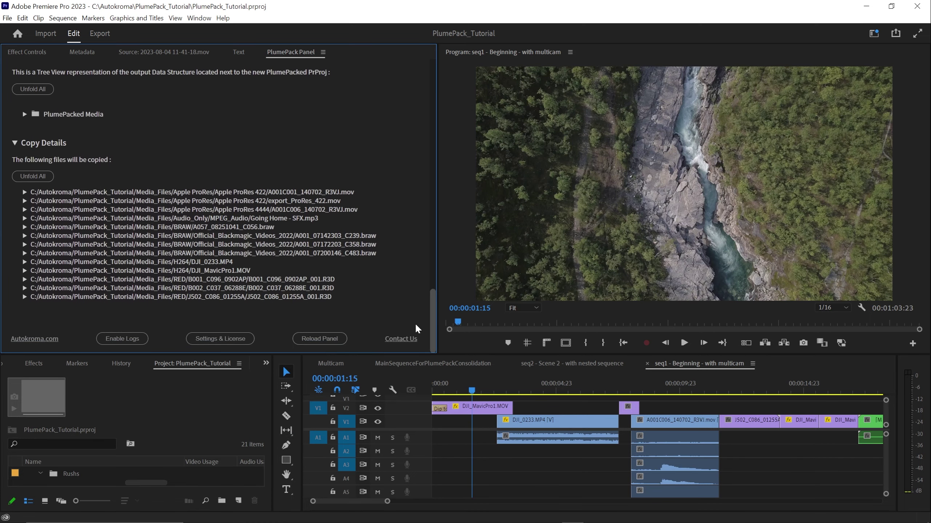
pyautogui.click(223, 271)
pyautogui.scroll(-3, 149, 290)
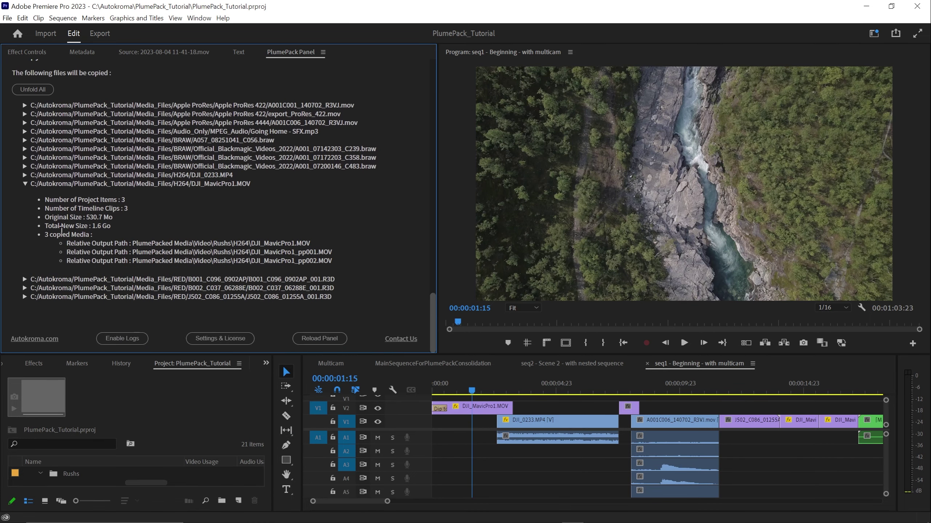
pyautogui.moveTo(44, 201); pyautogui.dragTo(126, 201)
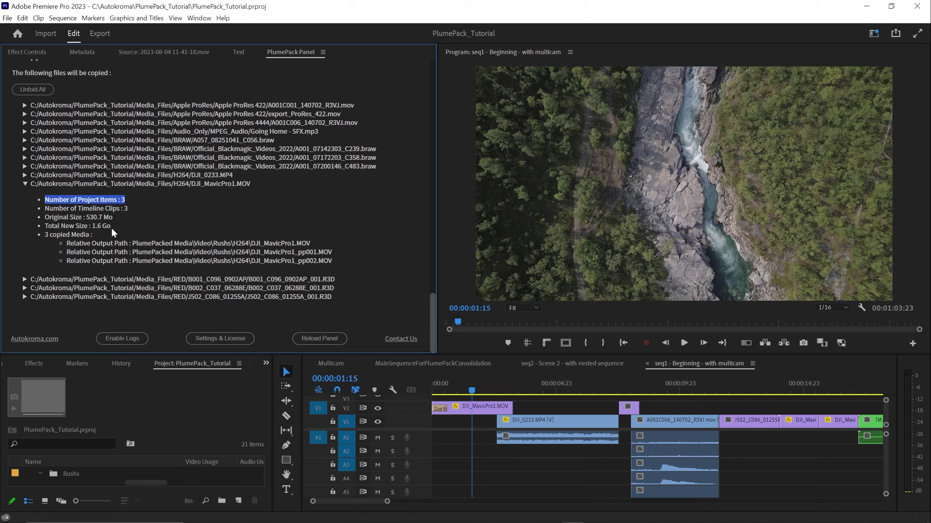
pyautogui.moveTo(47, 235); pyautogui.dragTo(352, 279)
pyautogui.click(364, 268)
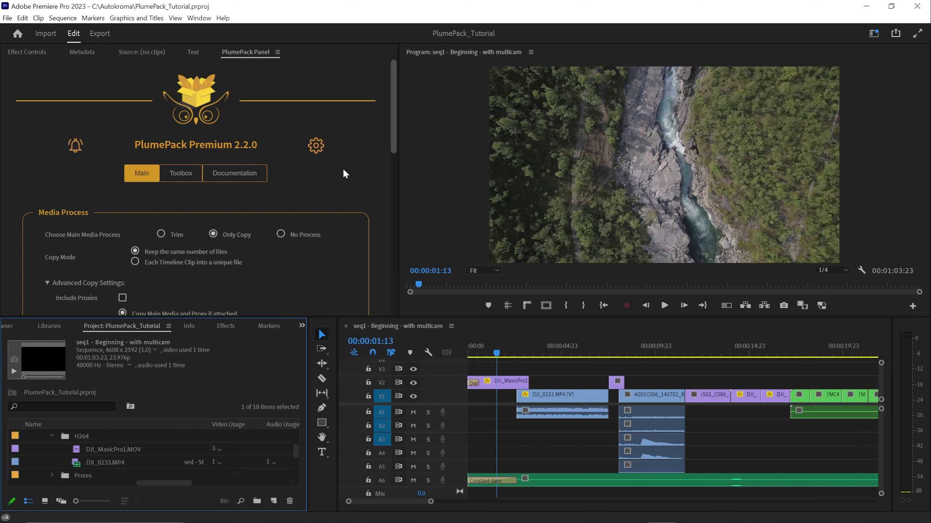
# - Include proxies with the mode Copy Main Media and Proxy if attached, and switch the main media process to Trim
pyautogui.moveTo(394, 100); pyautogui.dragTo(391, 125)
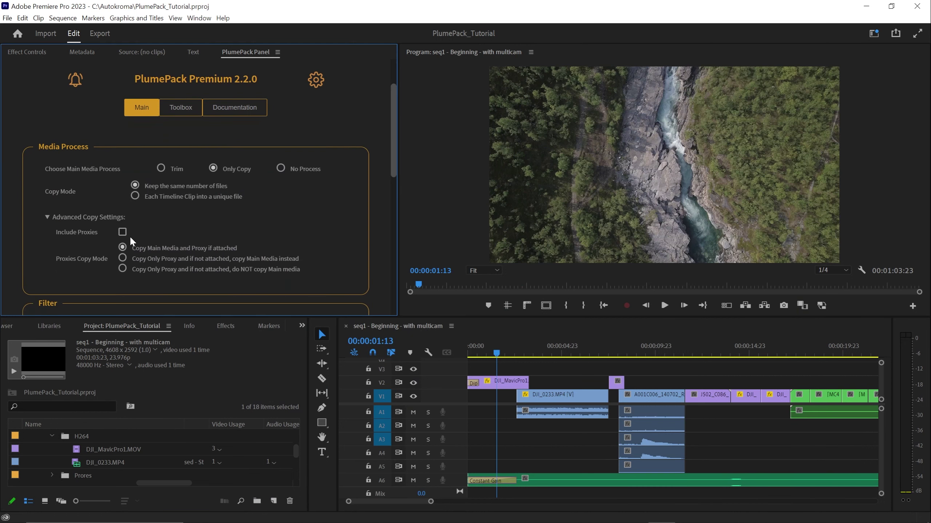
pyautogui.moveTo(79, 235)
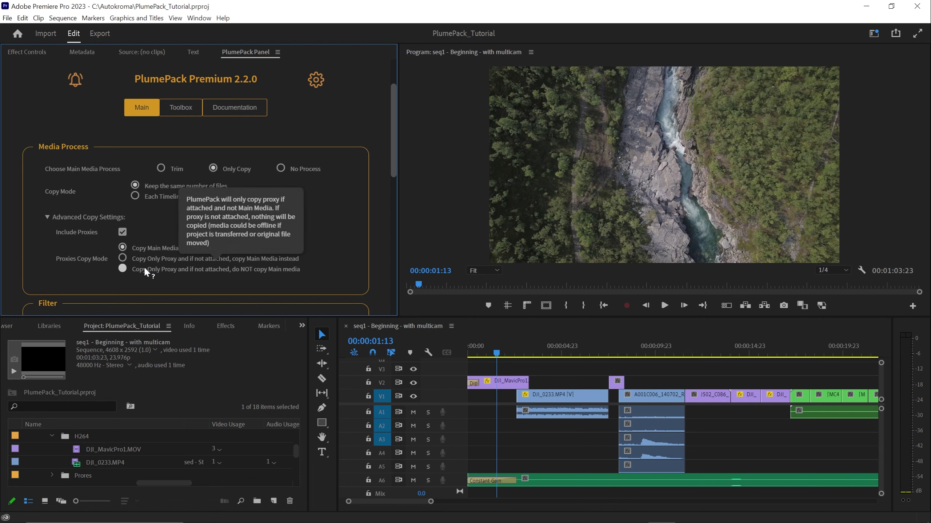
pyautogui.moveTo(86, 258)
pyautogui.moveTo(140, 268)
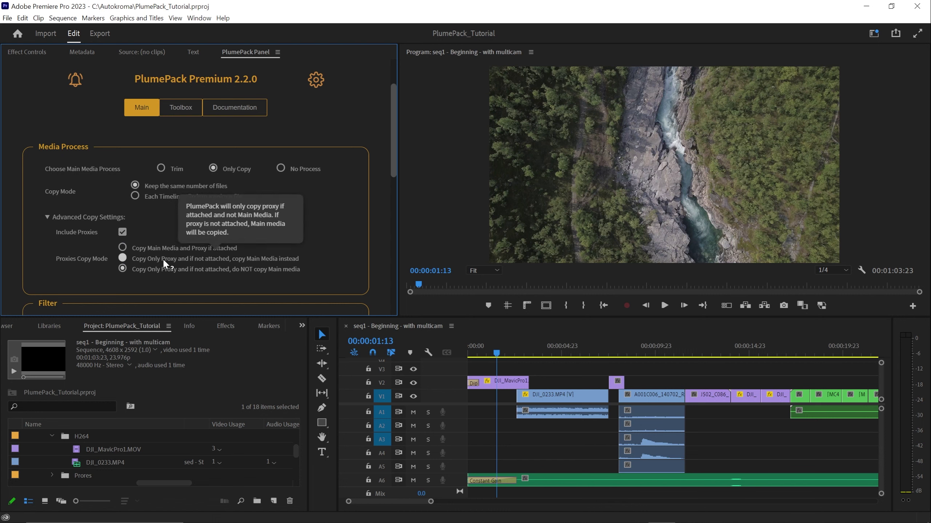
pyautogui.click(163, 258)
pyautogui.click(159, 247)
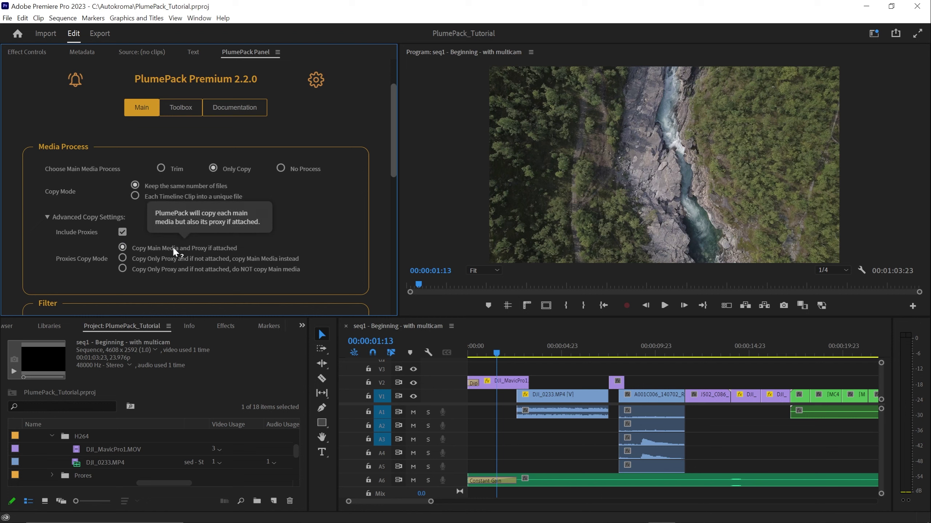
pyautogui.click(172, 170)
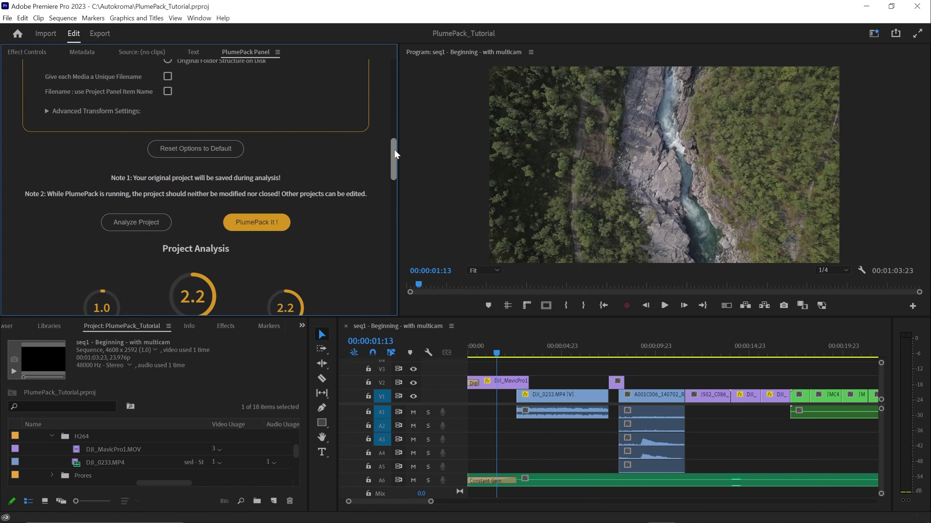
# - Examine the trimmed parts planned for DJI_MavicPro1.MOV in the Trim Details of the project analysis
pyautogui.moveTo(394, 148); pyautogui.dragTo(389, 264)
pyautogui.click(266, 205)
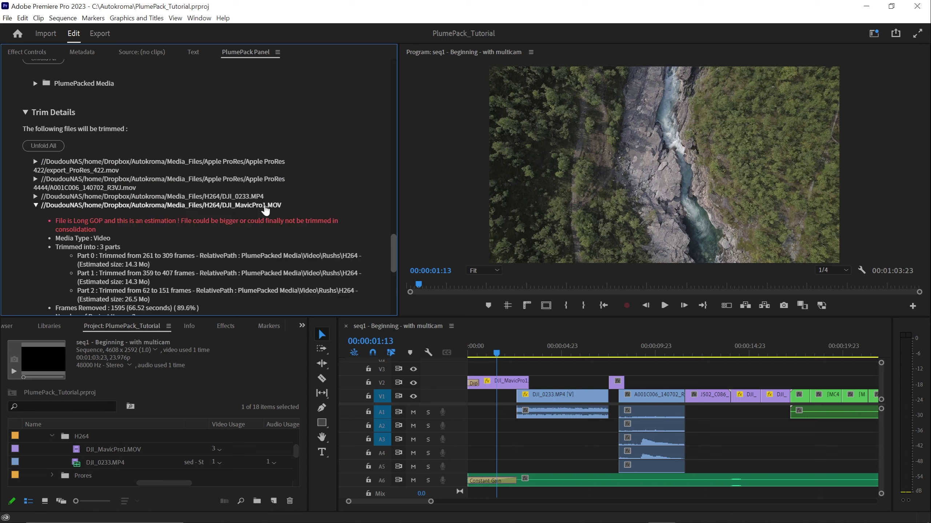
pyautogui.scroll(-1, 393, 253)
pyautogui.scroll(-2, 392, 248)
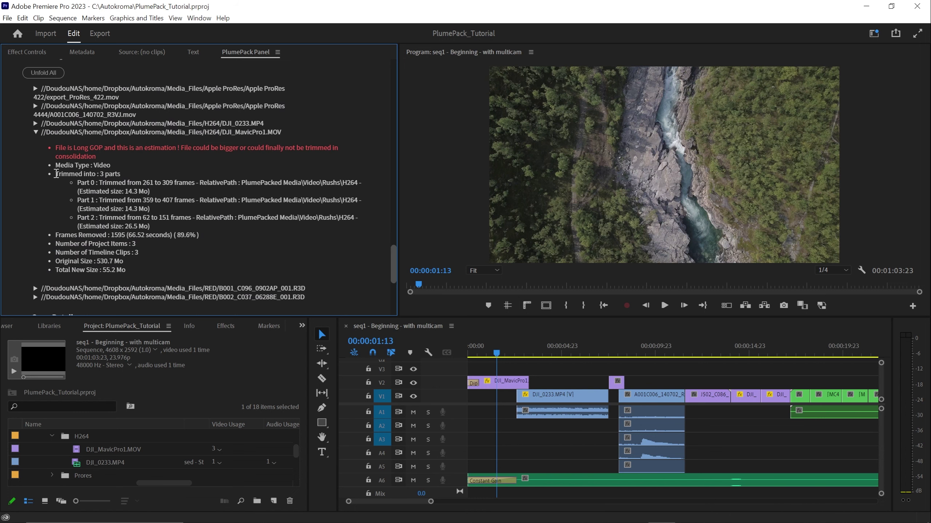
pyautogui.tripleClick(126, 178)
pyautogui.moveTo(77, 182); pyautogui.dragTo(160, 223)
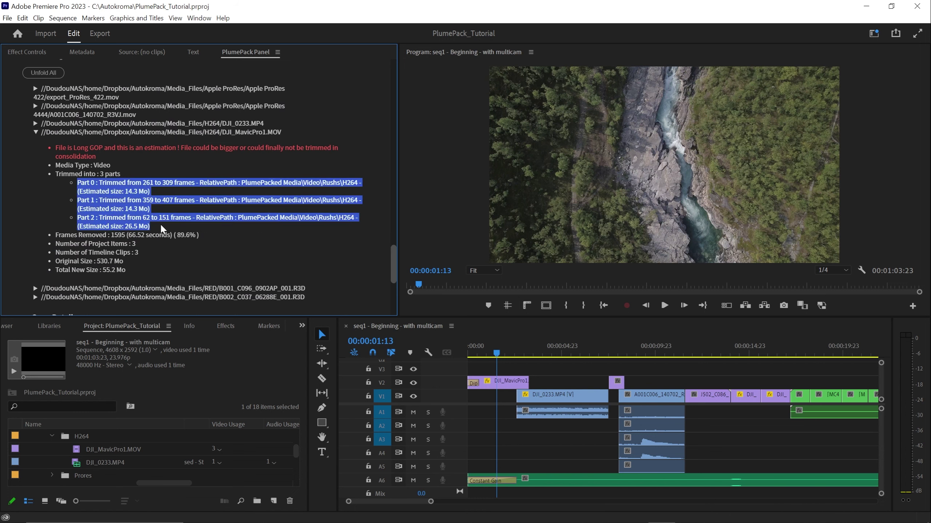
pyautogui.click(160, 223)
# - Try the Keep the same number of files trim mode and analyze the project
pyautogui.moveTo(390, 257); pyautogui.dragTo(385, 80)
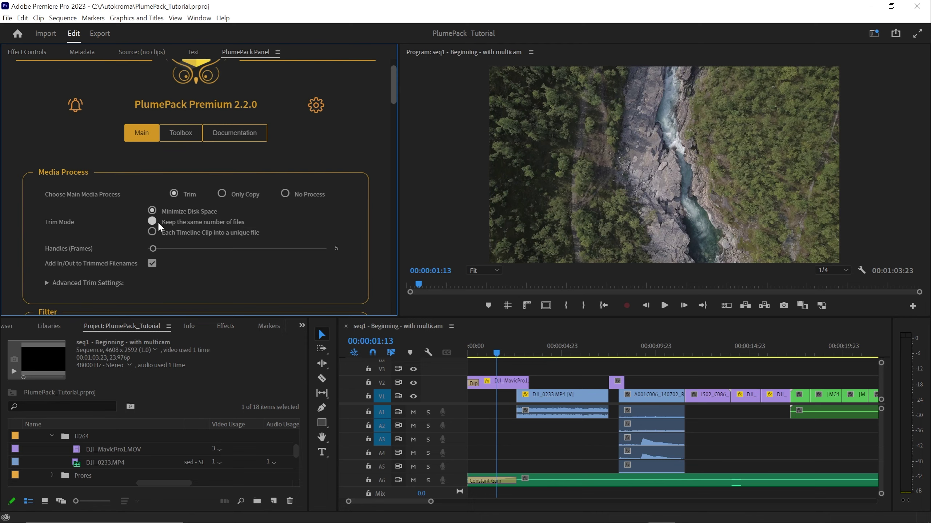
pyautogui.moveTo(166, 223)
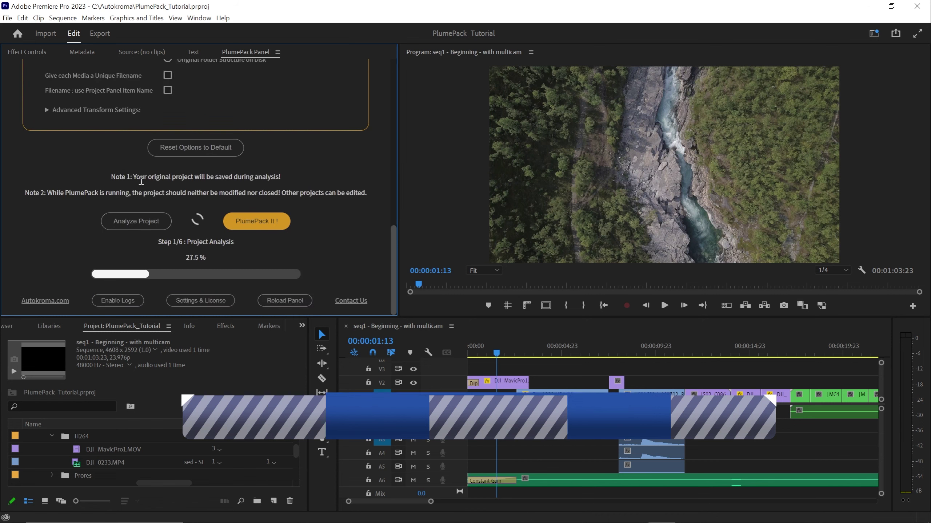
pyautogui.scroll(-10, 338, 201)
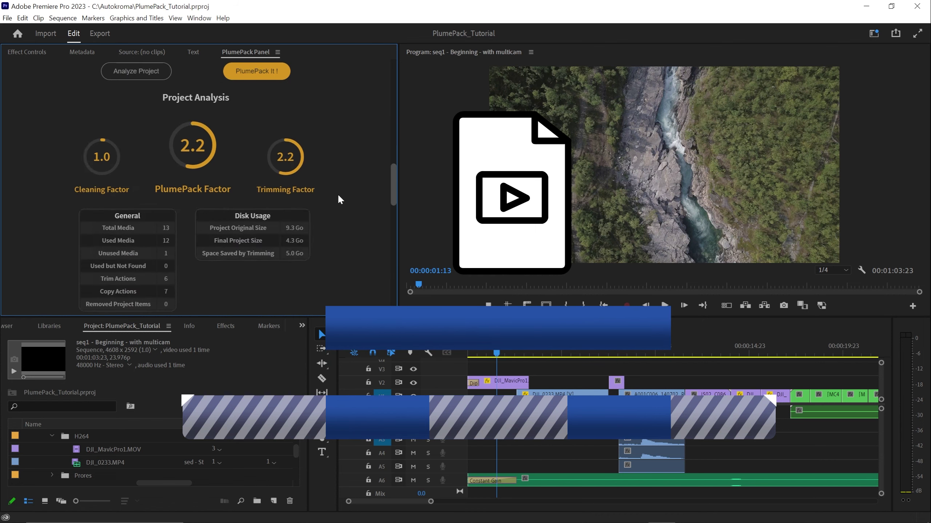
# - Expand DJI_MavicPro1.MOV in the new analysis's Trim Details and examine how the same-number-of-files mode trims it
pyautogui.scroll(-5, 338, 198)
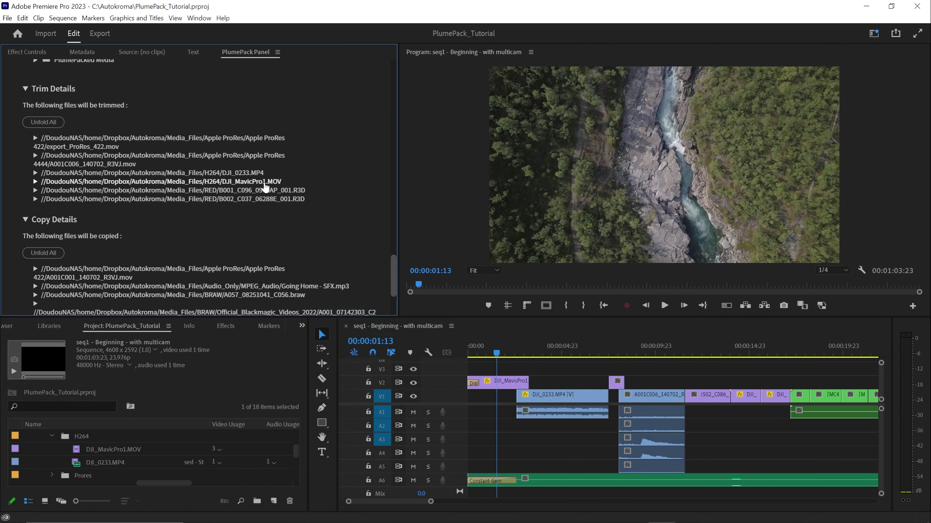
pyautogui.click(208, 182)
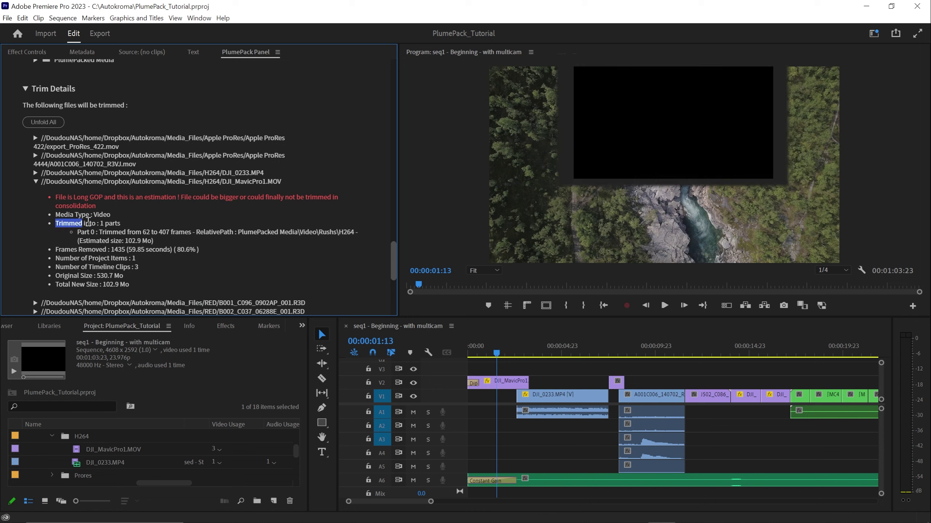
pyautogui.moveTo(76, 232); pyautogui.dragTo(161, 242)
pyautogui.click(162, 239)
# - Set the trim mode to Each Timeline Clip into a unique file and analyze the project
pyautogui.scroll(15, 396, 250)
pyautogui.moveTo(178, 176)
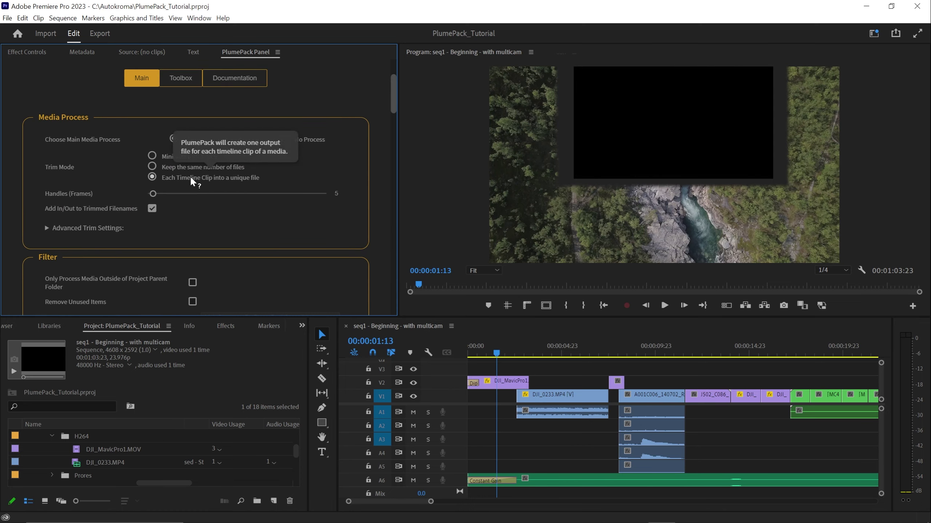
pyautogui.scroll(-15, 388, 110)
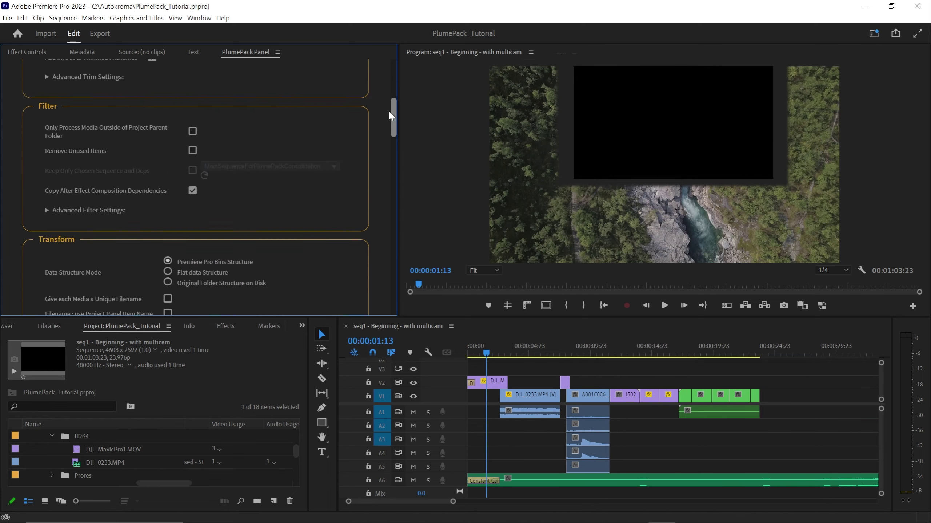
pyautogui.click(131, 157)
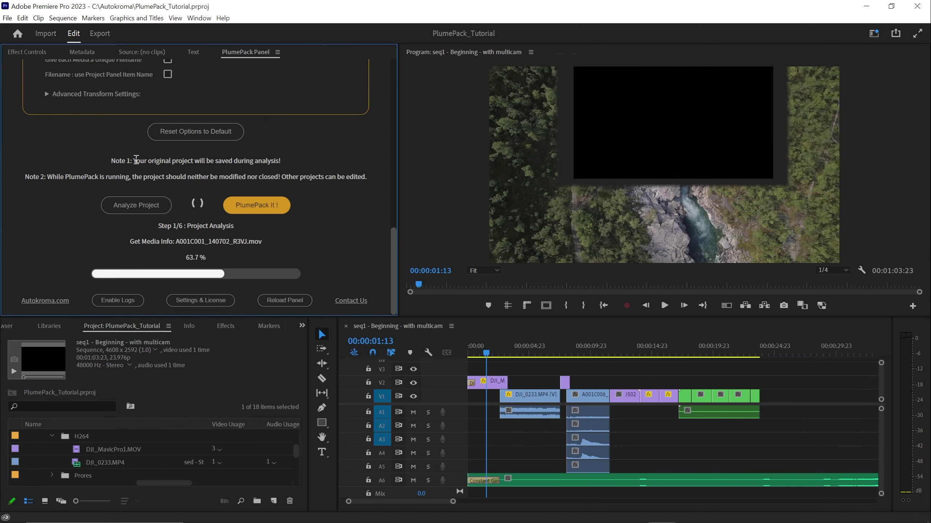
# - Examine the parts listed for DJI_MavicPro1.MOV in the Trim Details with one file per timeline clip
pyautogui.scroll(-10, 383, 231)
pyautogui.scroll(-3, 383, 240)
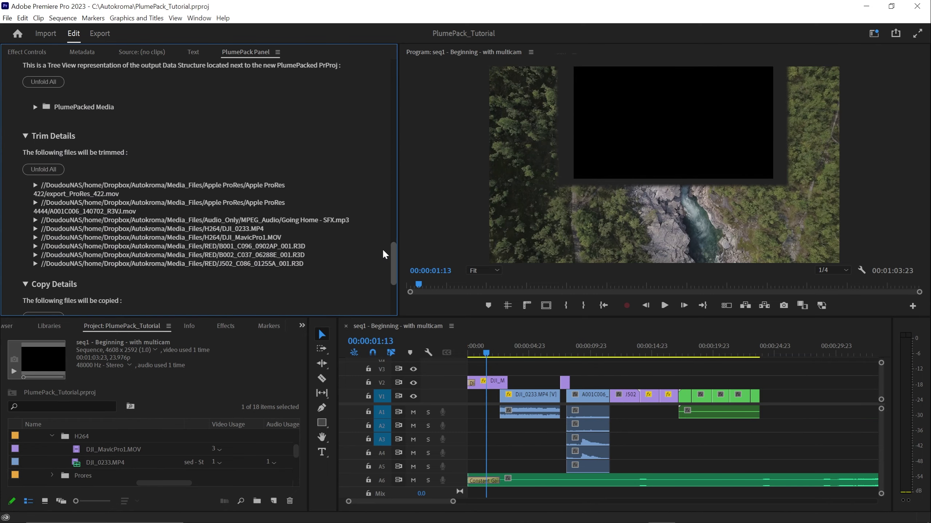
pyautogui.click(280, 249)
pyautogui.scroll(-2, 330, 245)
pyautogui.scroll(-2, 329, 245)
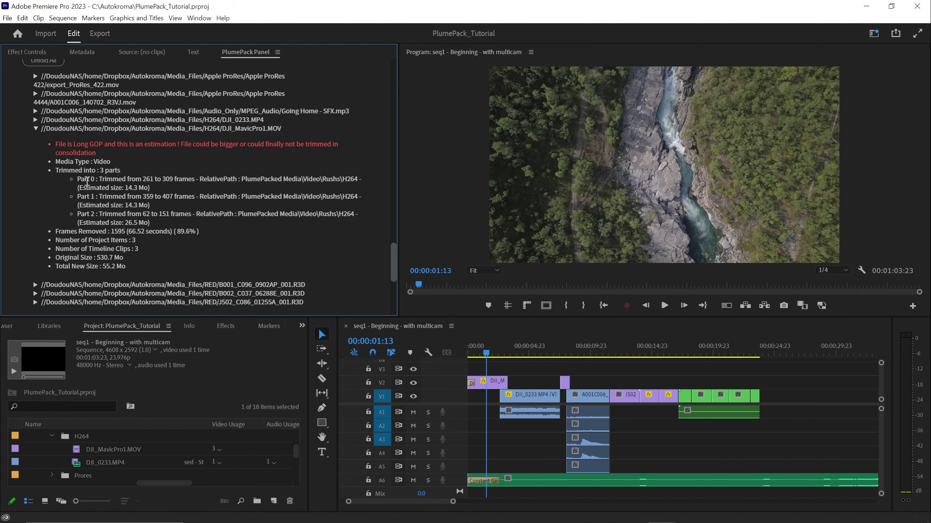
pyautogui.moveTo(79, 180); pyautogui.dragTo(183, 226)
pyautogui.click(184, 225)
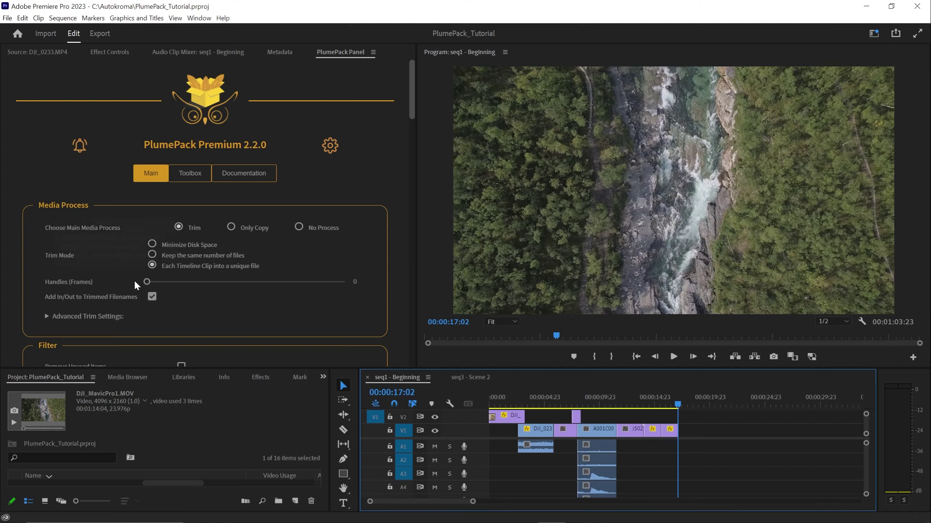
# - Read the description of the trim handles and set Handles (Frames) to 36
pyautogui.moveTo(96, 282)
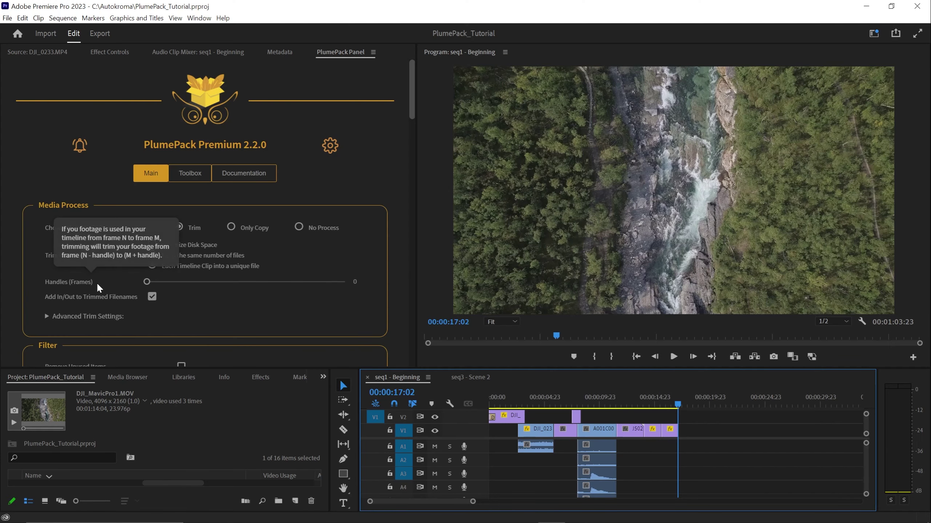
pyautogui.click(148, 281)
pyautogui.moveTo(148, 281)
pyautogui.mouseDown()
pyautogui.moveTo(263, 280)
pyautogui.moveTo(157, 281)
pyautogui.mouseUp()
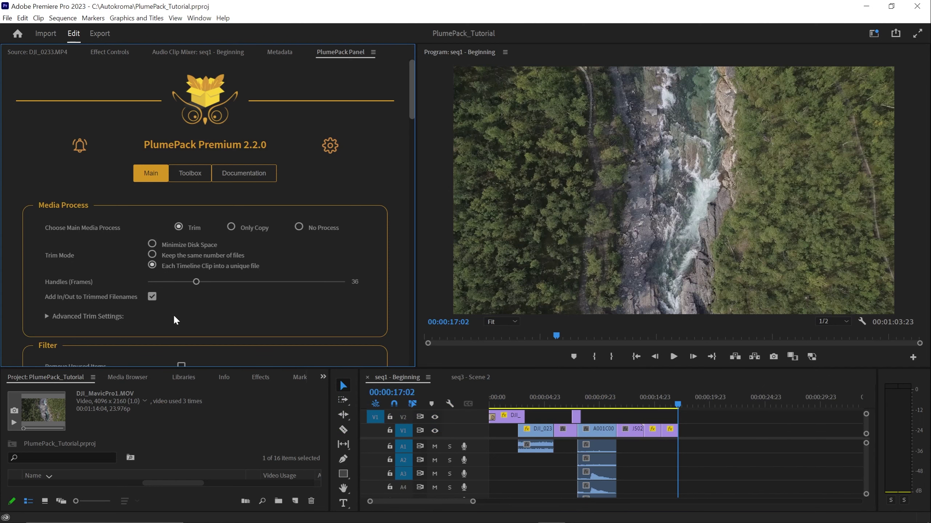
# - Set the main media process to No Process and look over the options that follow
pyautogui.click(301, 228)
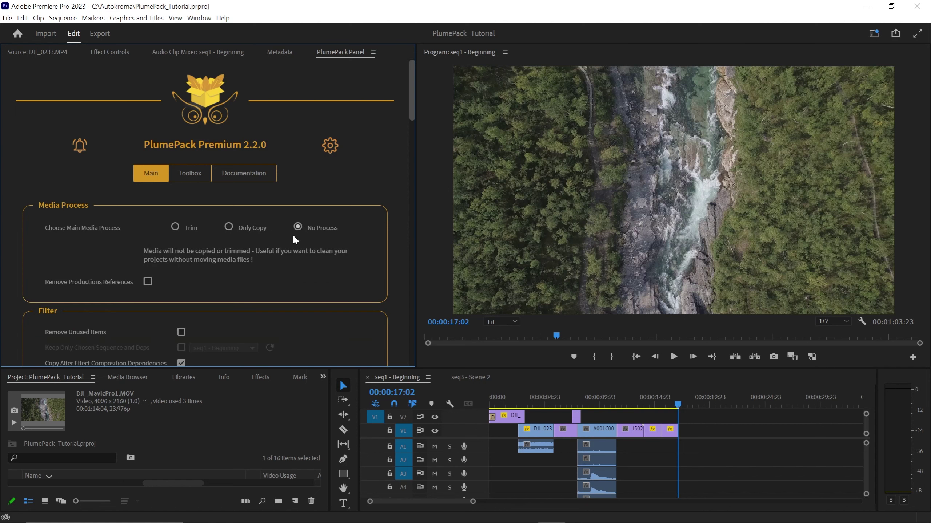
pyautogui.moveTo(316, 233)
pyautogui.scroll(-3, 183, 253)
pyautogui.moveTo(191, 177)
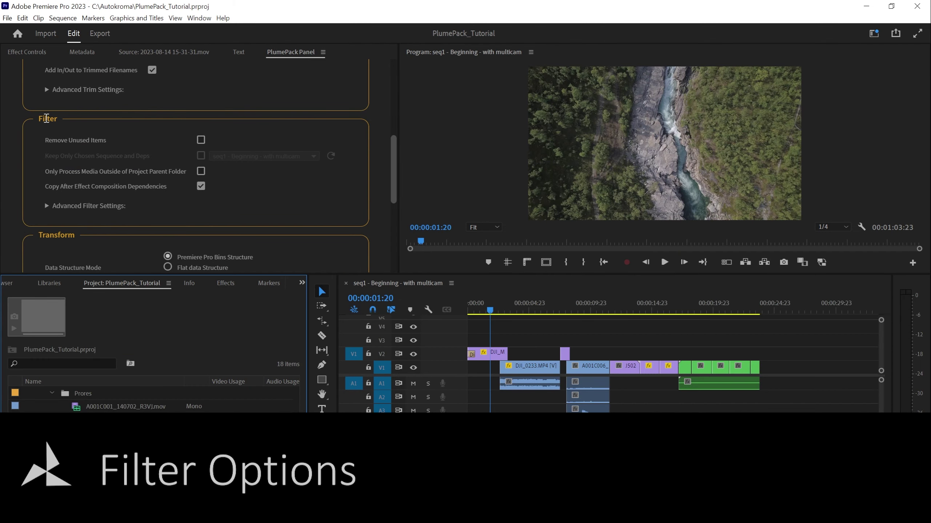
# - Read the descriptions of the Filter options and try switching Remove Unused Items on and off
pyautogui.doubleClick(47, 118)
pyautogui.click(47, 118)
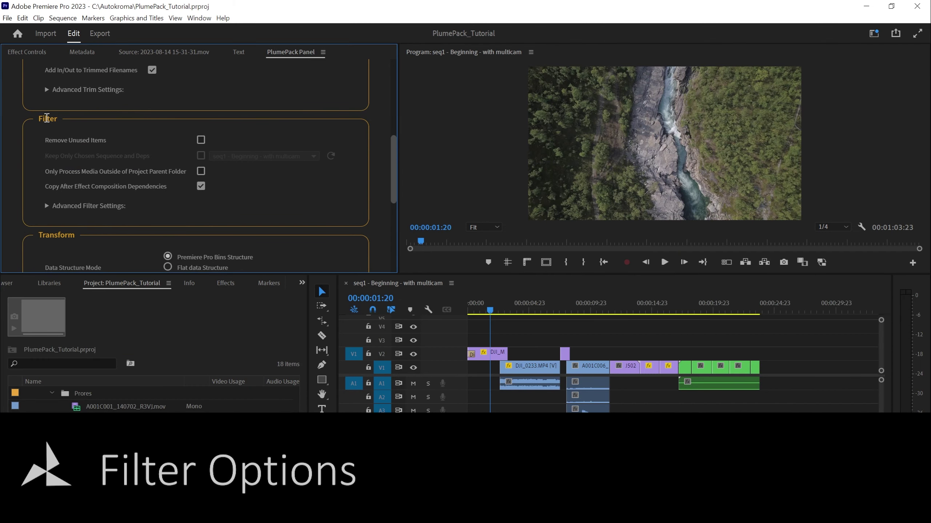
pyautogui.scroll(3, 52, 124)
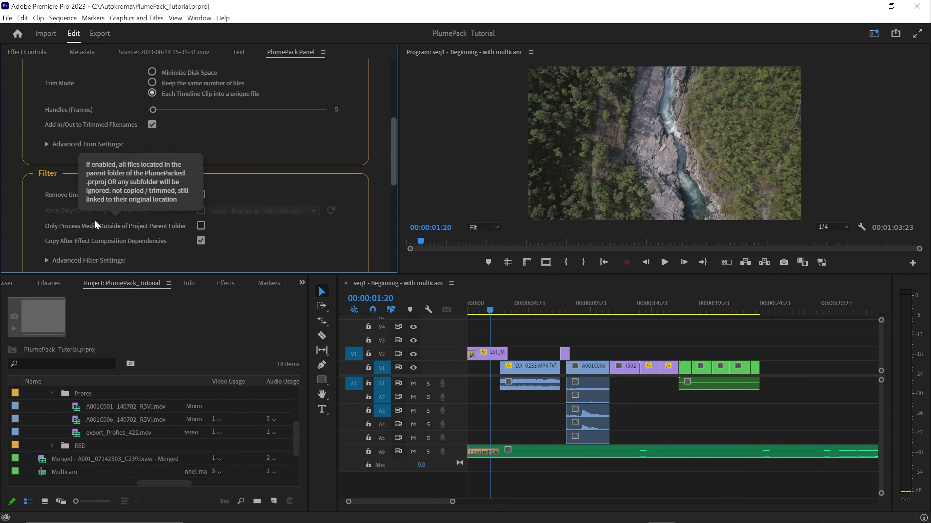
pyautogui.moveTo(95, 214)
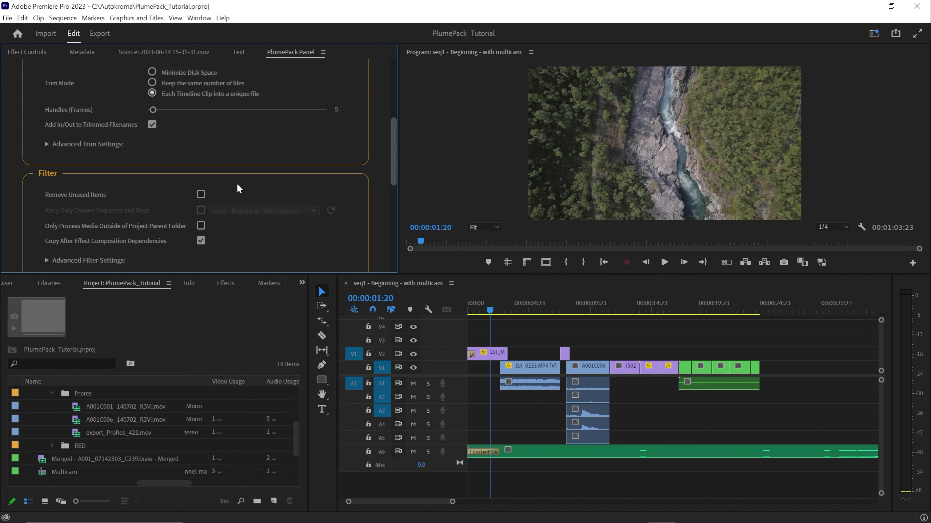
pyautogui.moveTo(66, 194)
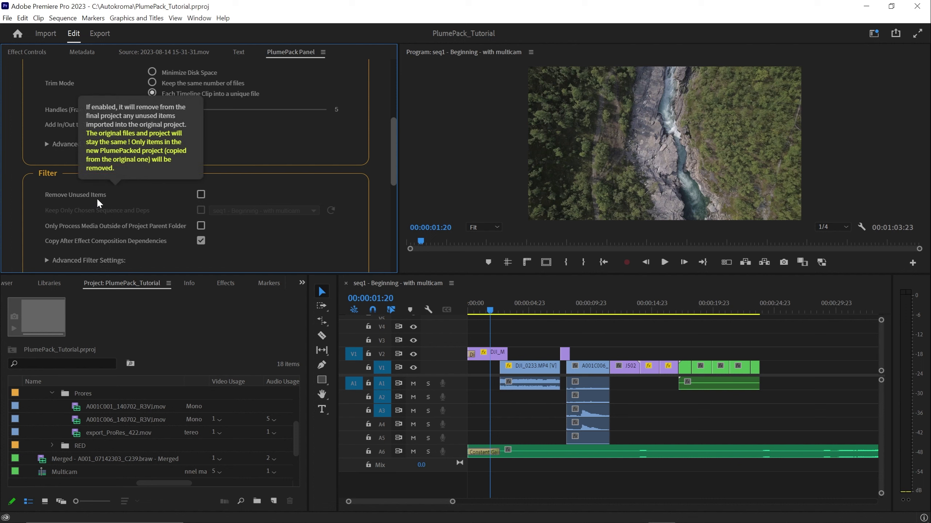
pyautogui.click(201, 194)
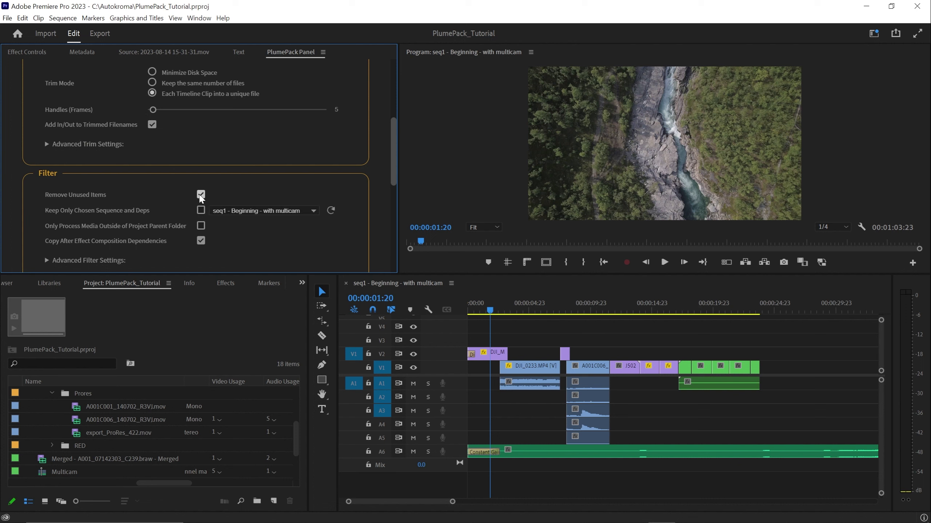
pyautogui.click(200, 195)
# - Select A001C001_140702_R3VJ.mov in the Prores bin to check its usage, and enable the Remove Unused Items filter
pyautogui.scroll(-1, 392, 163)
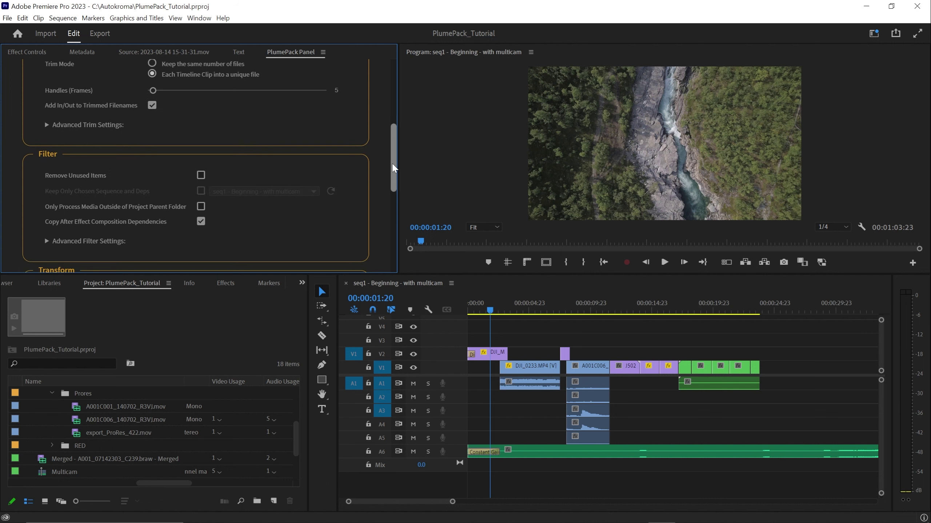
pyautogui.click(82, 406)
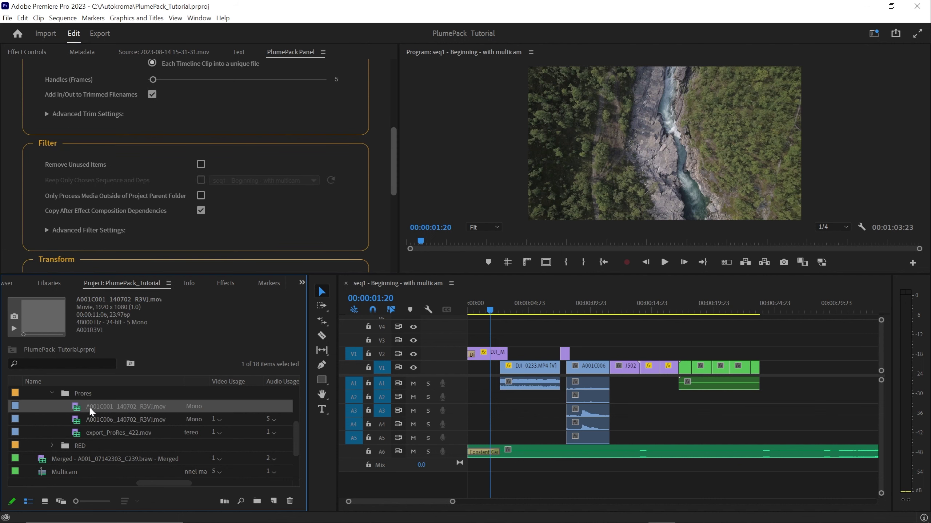
pyautogui.click(200, 164)
# - Analyze the project and examine the Removed Project Items figure and the items listed in the Delete Details
pyautogui.scroll(-8, 392, 145)
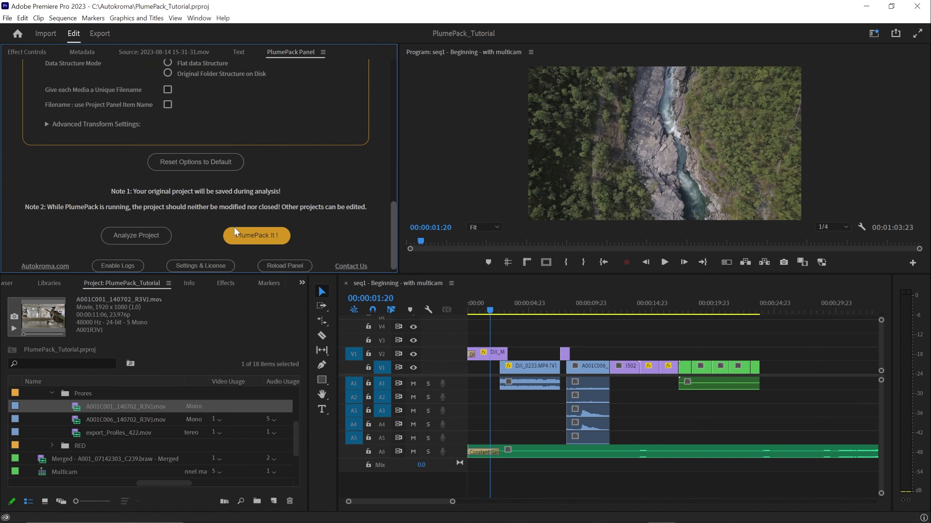
pyautogui.moveTo(393, 138); pyautogui.dragTo(393, 162)
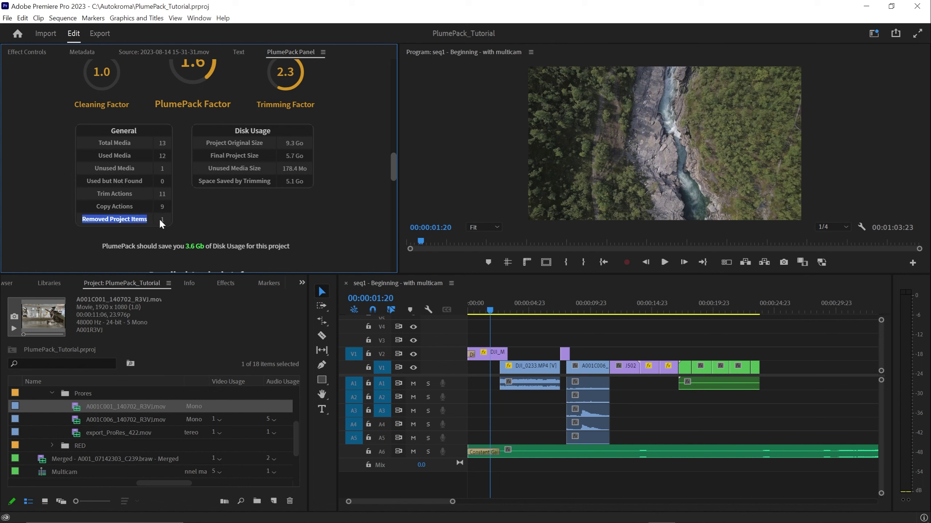
pyautogui.scroll(-12, 393, 202)
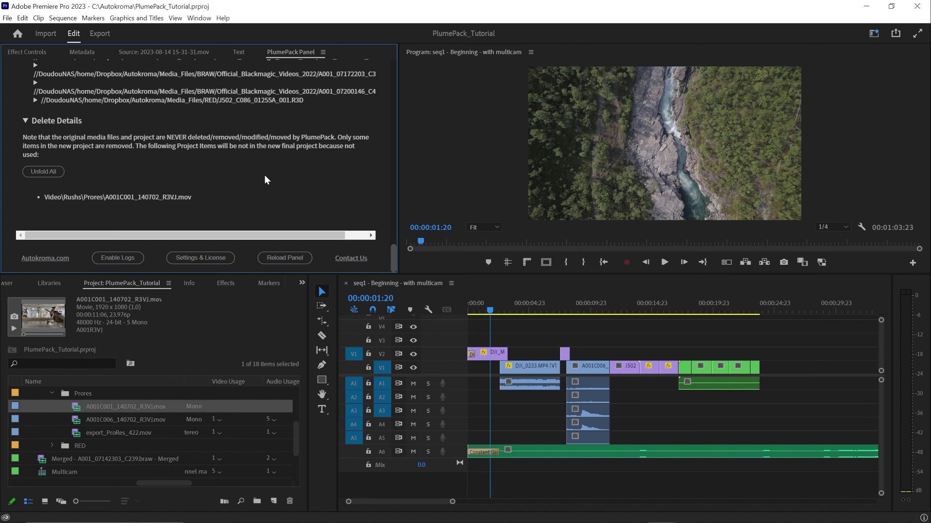
pyautogui.moveTo(44, 197); pyautogui.dragTo(192, 198)
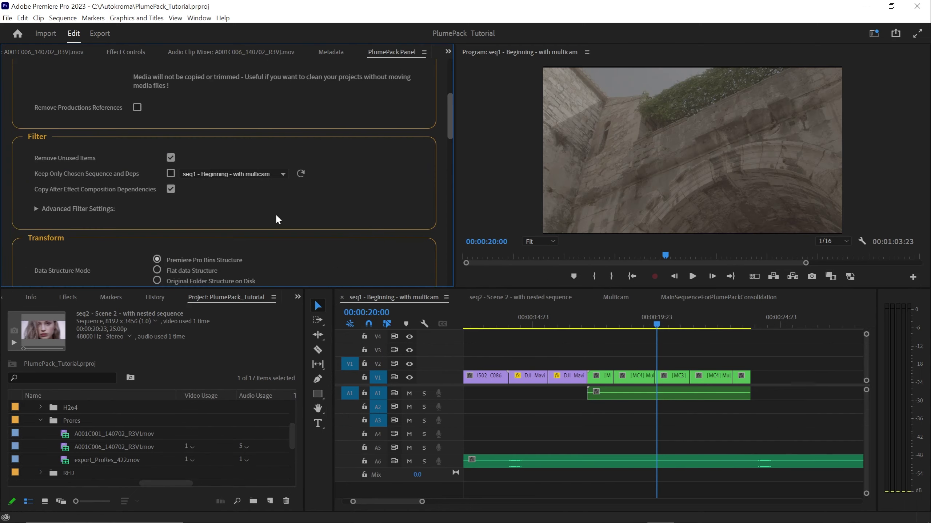
# - Enable Keep Only Chosen Sequence and Deps and choose the sequence seq2 - Scene 2 - with nested sequence
pyautogui.moveTo(41, 174)
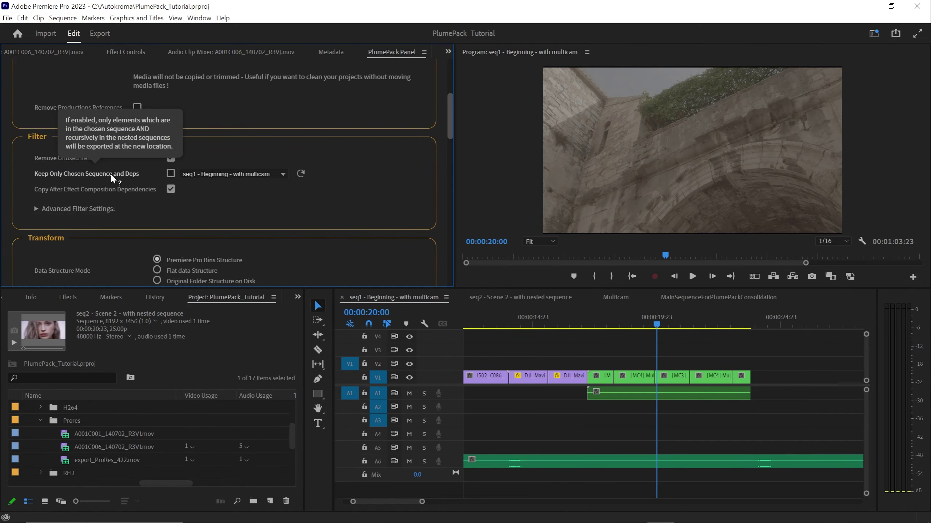
pyautogui.click(170, 173)
pyautogui.click(200, 173)
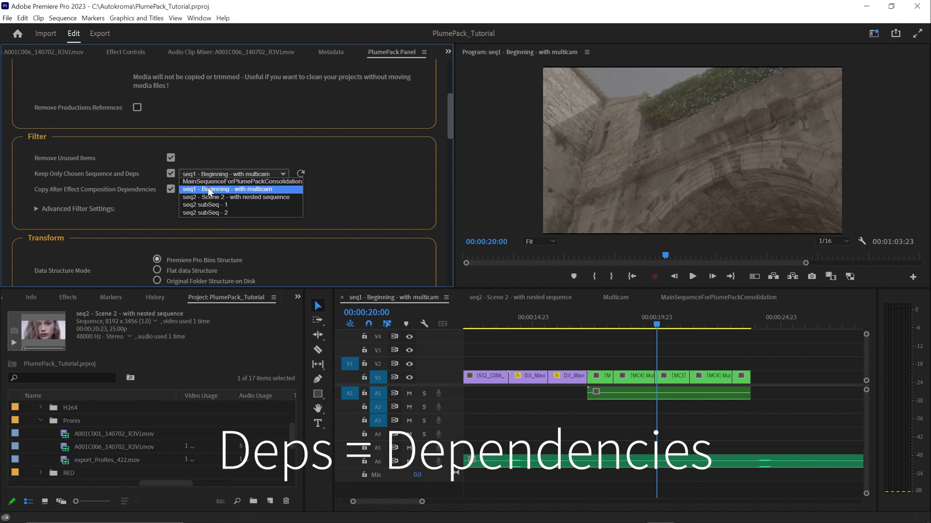
pyautogui.click(216, 189)
# - Inspect the clips of seq2 - Scene 2 - with nested sequence, opening its nested sequences seq2 subSeq - 1 and seq2 subSeq - 2
pyautogui.click(506, 300)
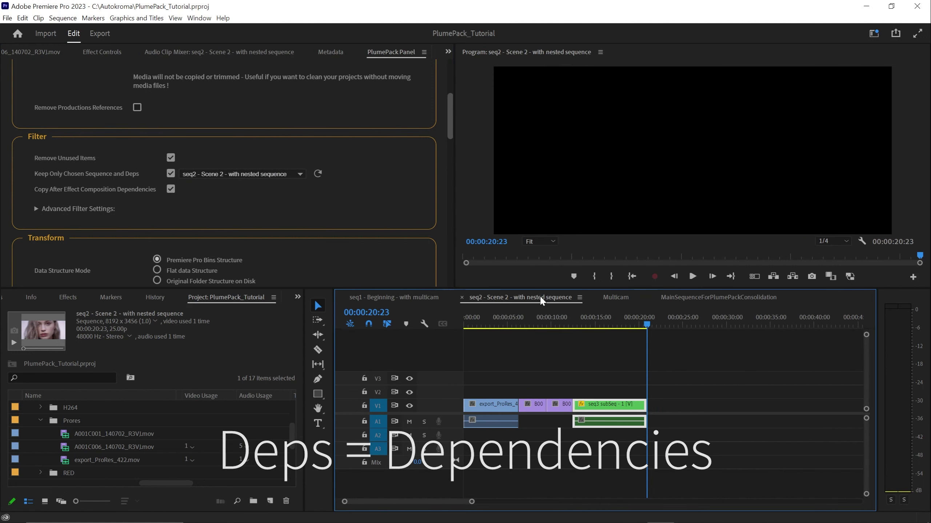
pyautogui.moveTo(706, 359); pyautogui.dragTo(463, 468)
pyautogui.click(570, 455)
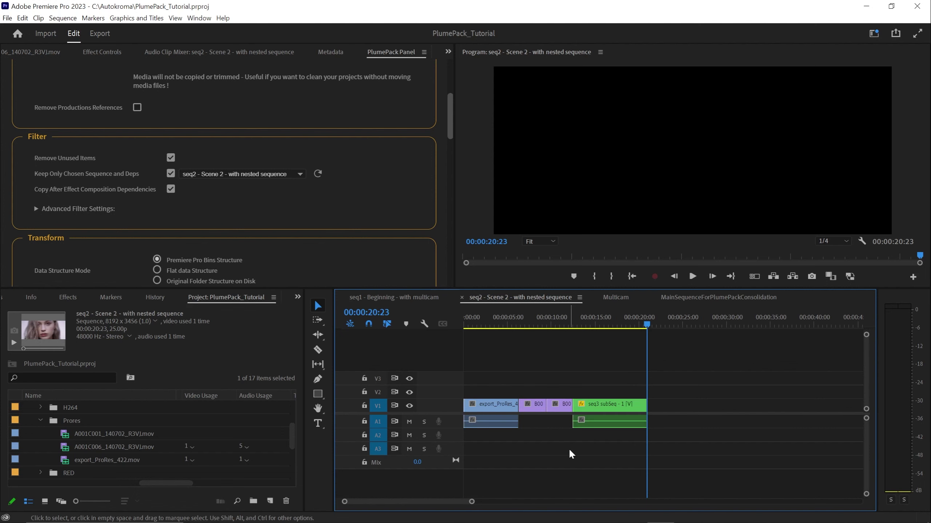
pyautogui.click(590, 407)
pyautogui.doubleClick(591, 407)
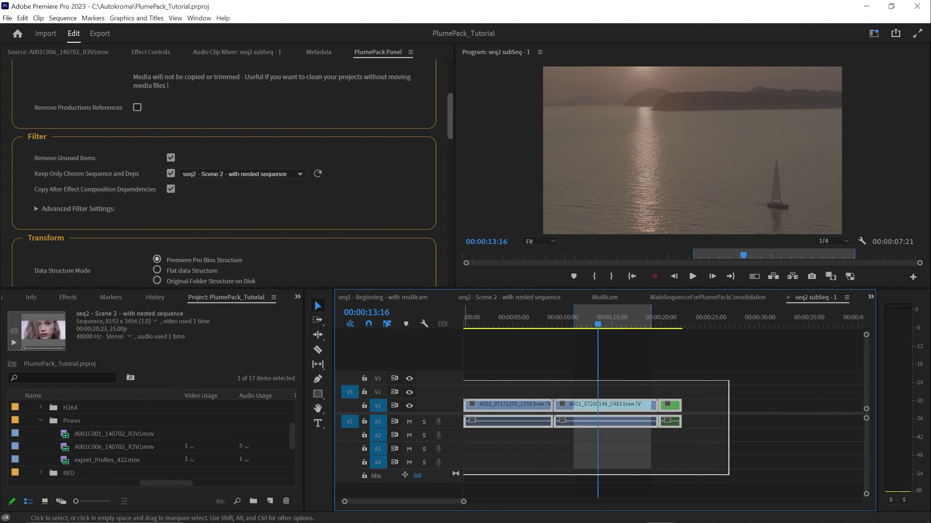
pyautogui.doubleClick(667, 410)
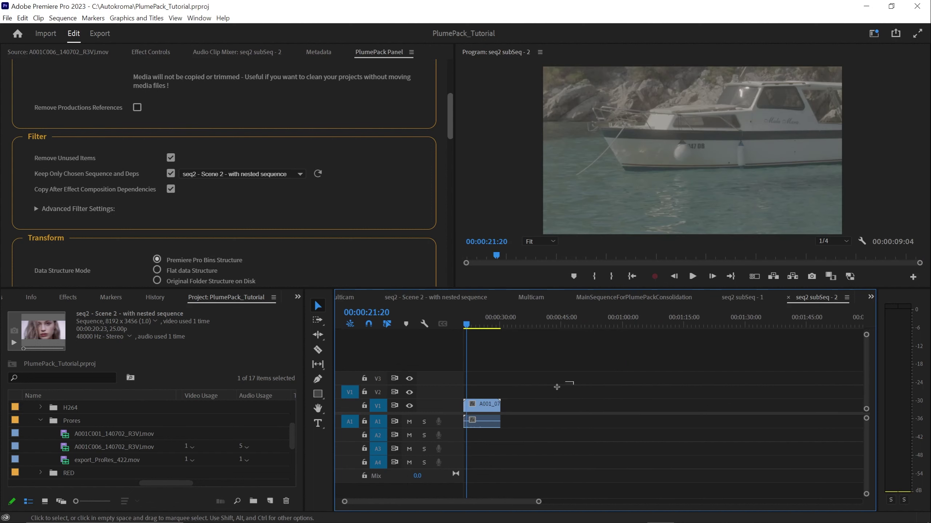
# - Return to the seq2 - Scene 2 - with nested sequence timeline to review its clips
pyautogui.moveTo(562, 385); pyautogui.dragTo(478, 451)
pyautogui.click(571, 433)
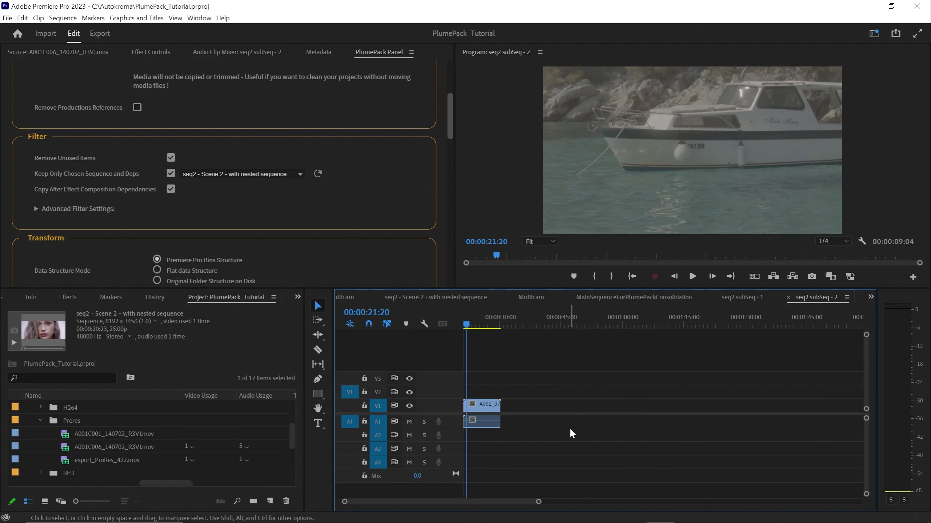
pyautogui.click(441, 299)
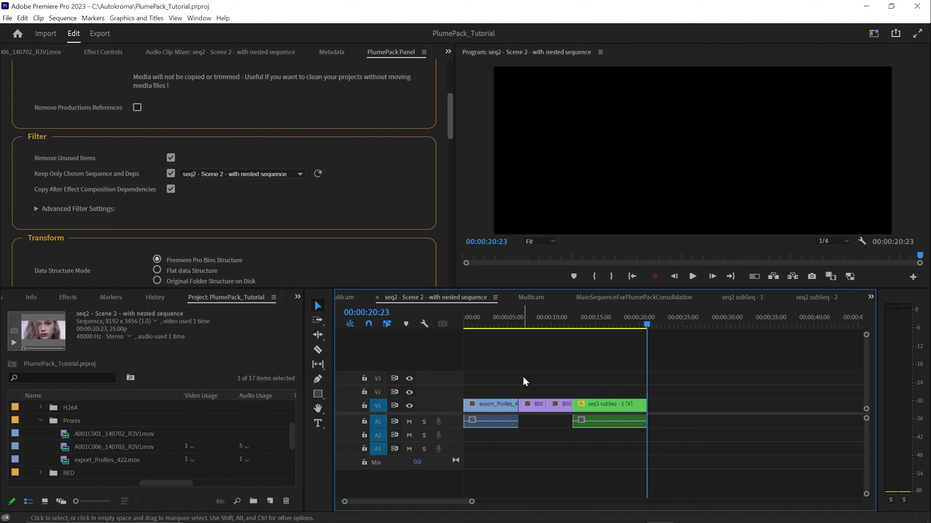
# - Collapse the Prores bin and choose MainSequenceForPlumePackConsolidation as the sequence to keep in the filter
pyautogui.click(40, 421)
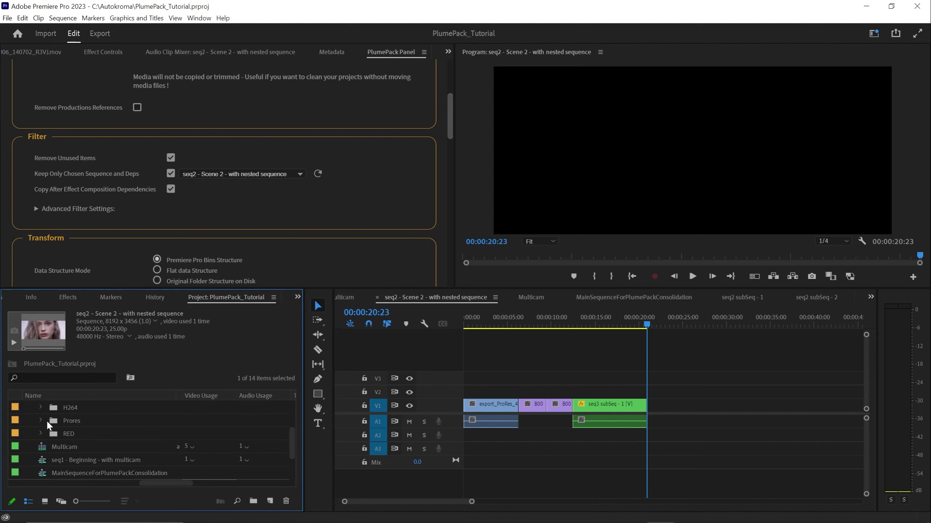
pyautogui.scroll(-2, 62, 458)
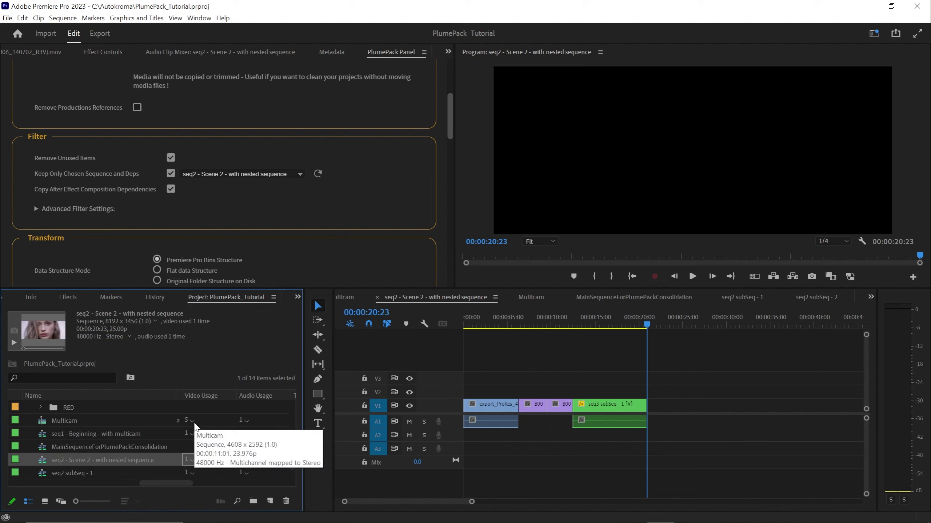
pyautogui.click(207, 175)
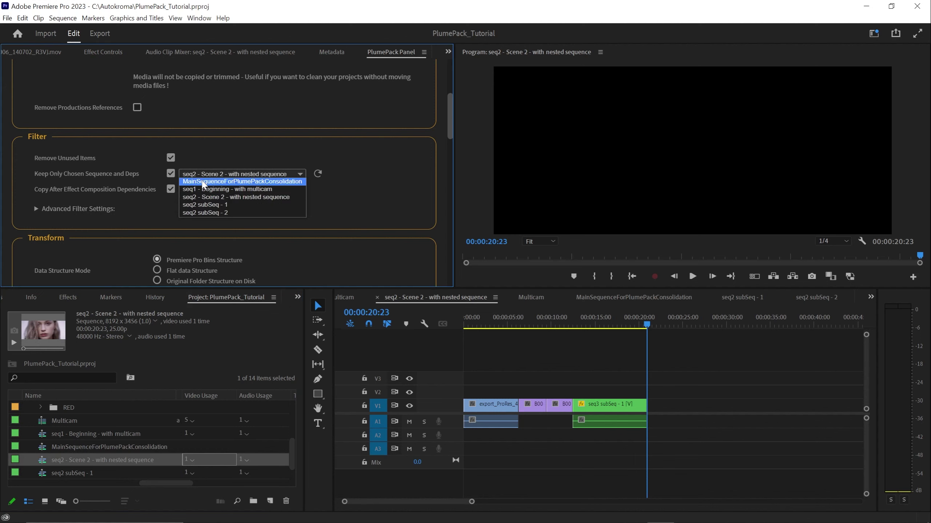
pyautogui.click(203, 182)
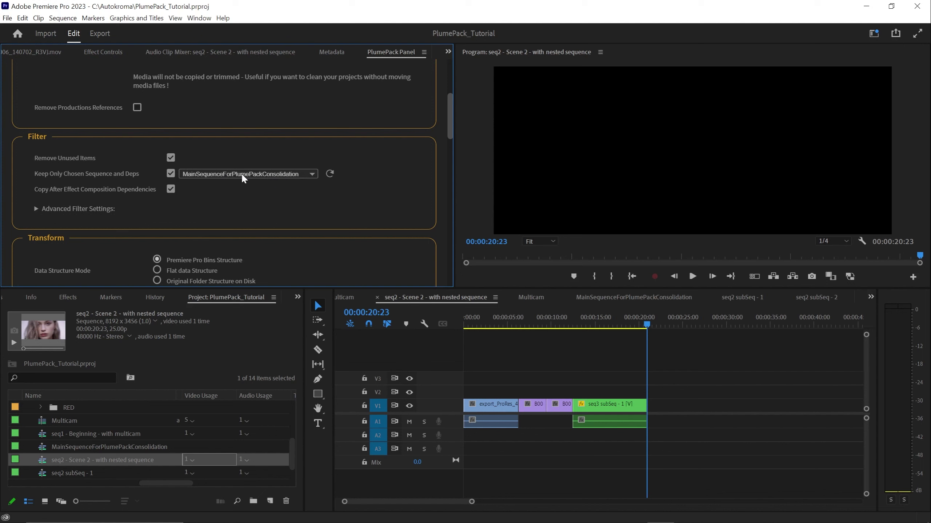
# - Open MainSequenceForPlumePackConsolidation and place seq1 - Beginning - with multicam followed by seq2 - Scene 2 - with nested sequence in its timeline
pyautogui.doubleClick(44, 447)
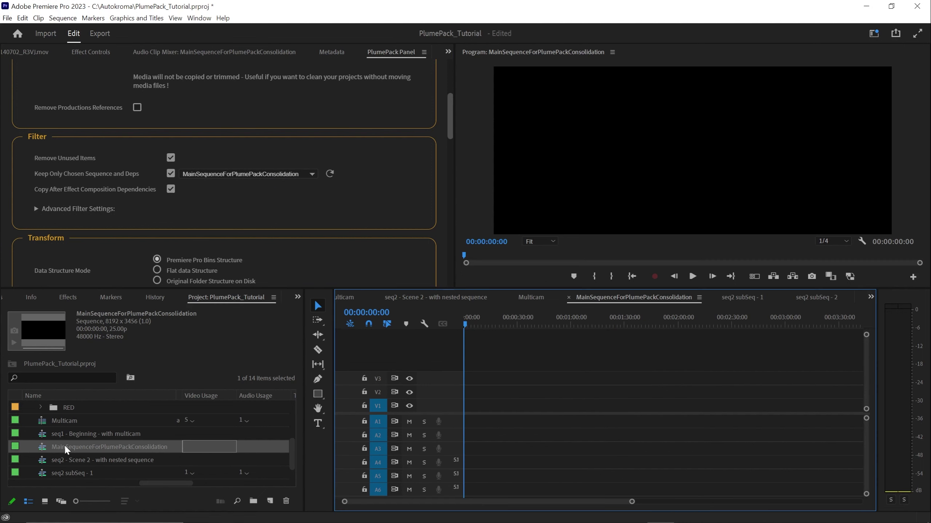
pyautogui.click(42, 435)
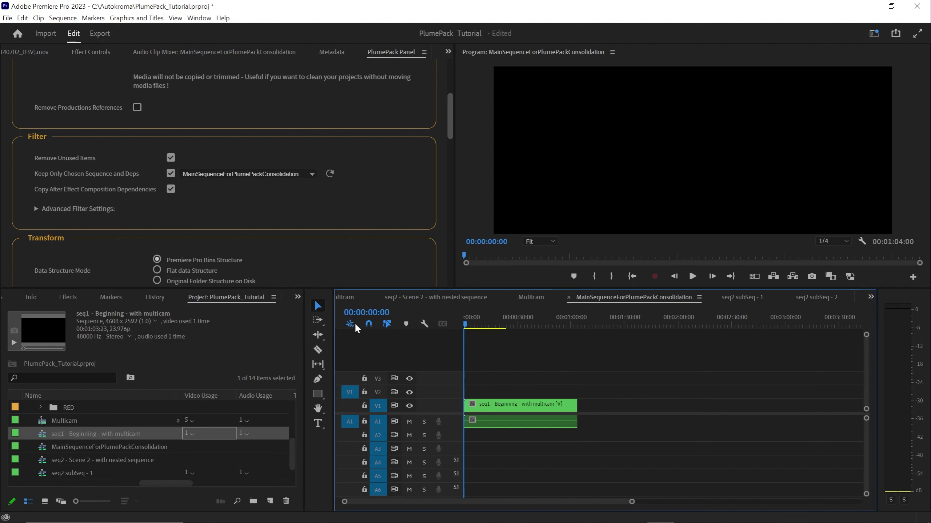
pyautogui.moveTo(45, 466); pyautogui.dragTo(580, 407)
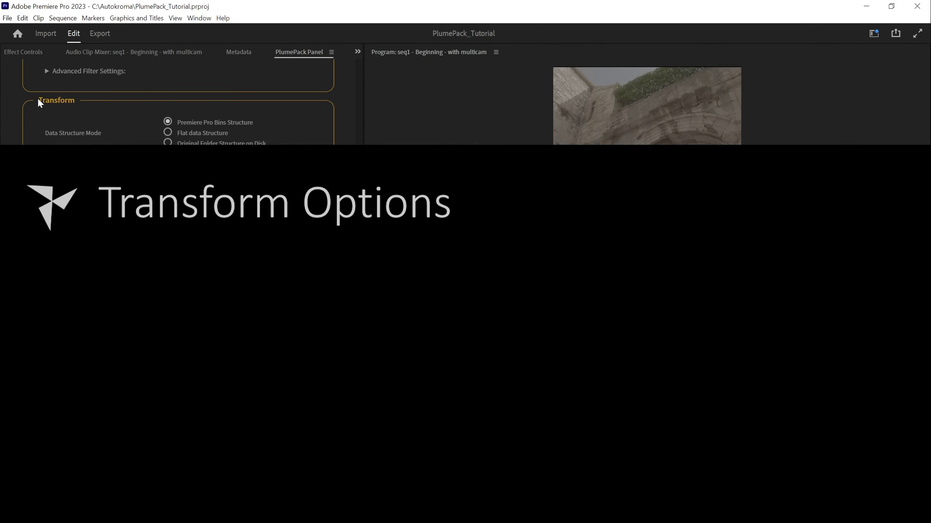
# - Examine the Transform options and the descriptions of the Data Structure Mode and Filename: use Project Panel Item Name settings
pyautogui.moveTo(37, 97); pyautogui.dragTo(80, 107)
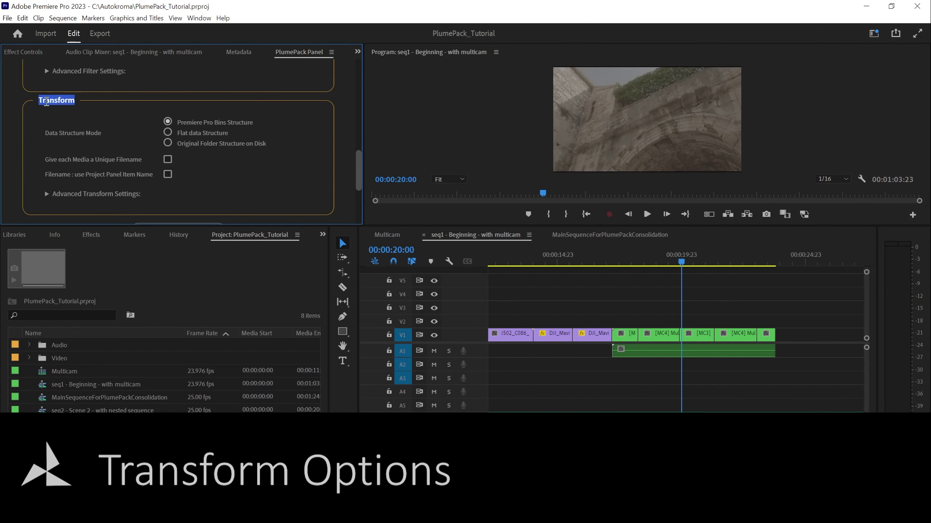
pyautogui.click(55, 99)
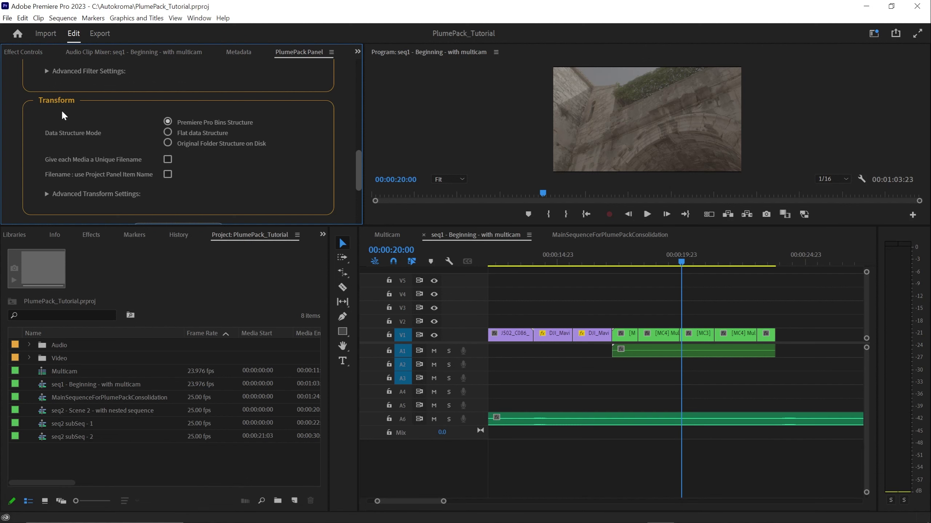
pyautogui.moveTo(58, 135)
pyautogui.moveTo(88, 178)
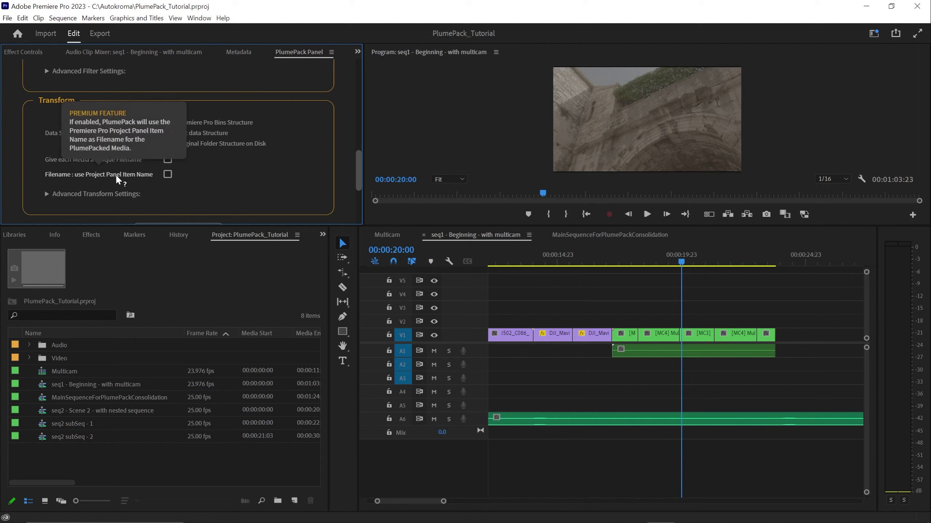
pyautogui.click(168, 174)
pyautogui.click(168, 175)
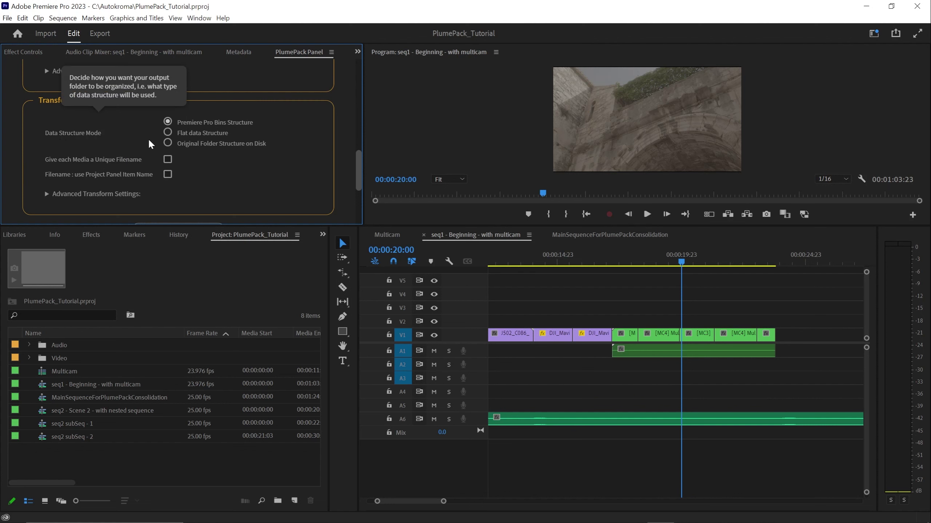
pyautogui.moveTo(188, 136)
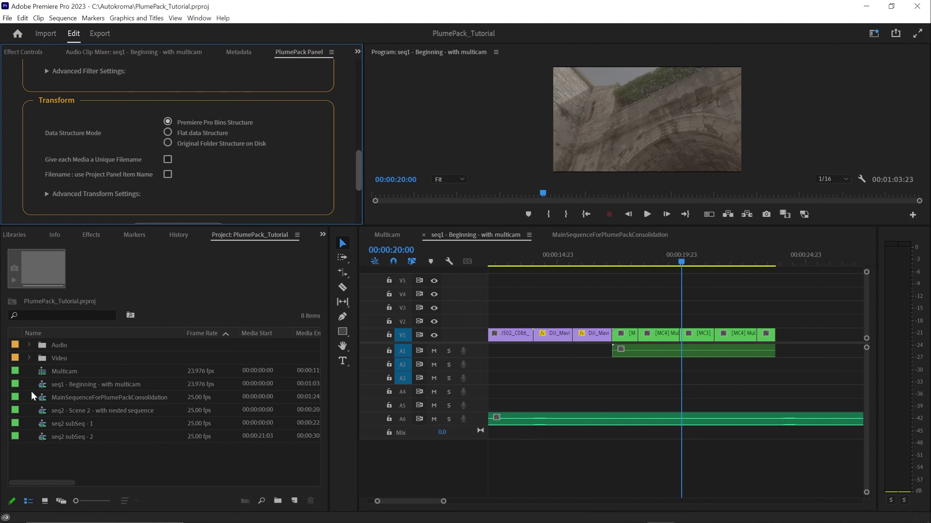
# - Expand the Video bin and its nested bins to examine the project's bin structure
pyautogui.click(29, 358)
pyautogui.click(30, 358)
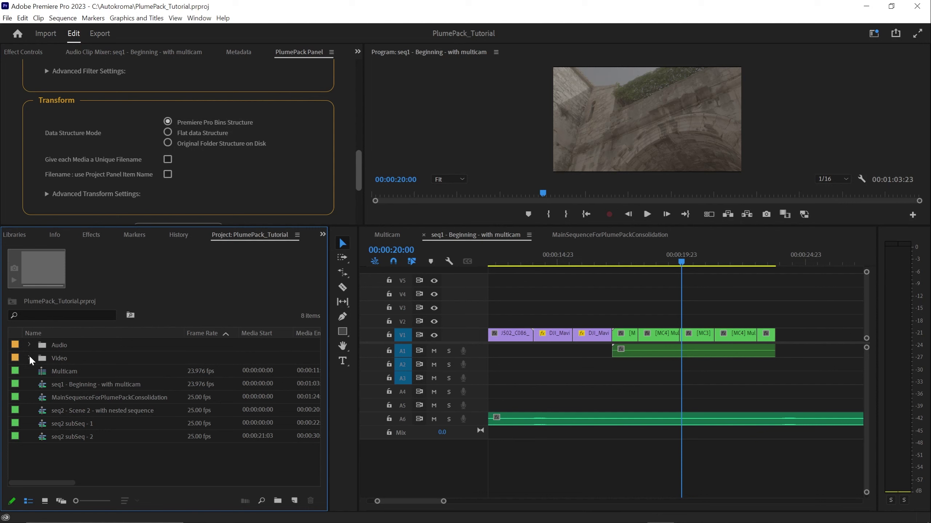
pyautogui.click(29, 358)
pyautogui.click(41, 385)
pyautogui.click(52, 397)
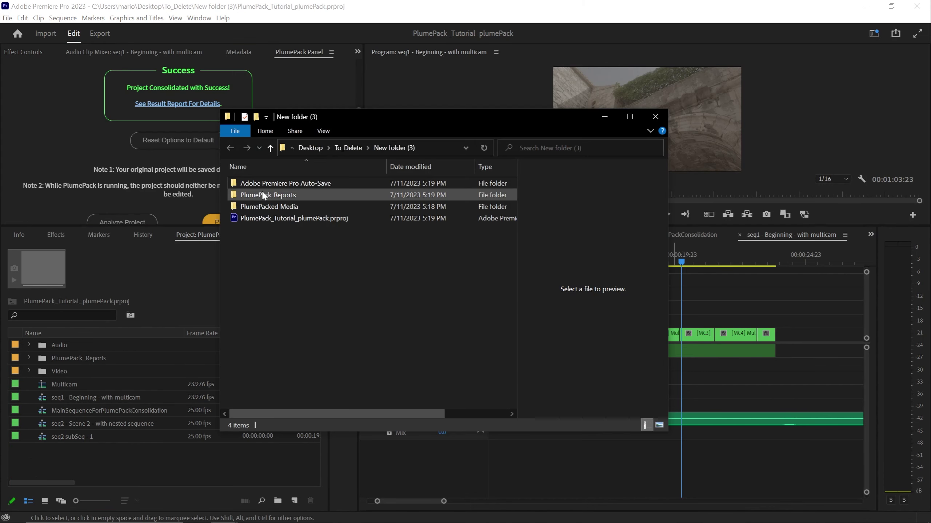
# - Browse the consolidated PlumePacked Media folder through Video and Rushs to BRAW to compare it with the project bins
pyautogui.doubleClick(269, 207)
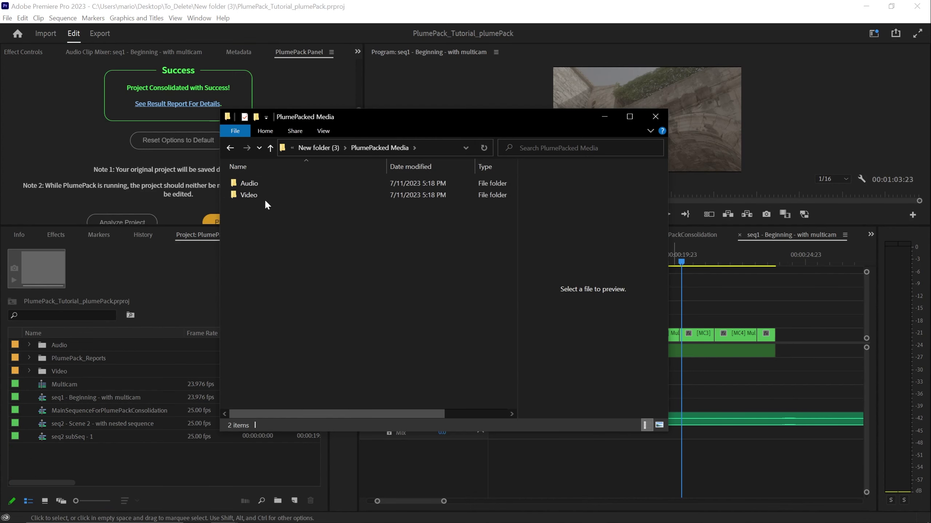
pyautogui.doubleClick(254, 194)
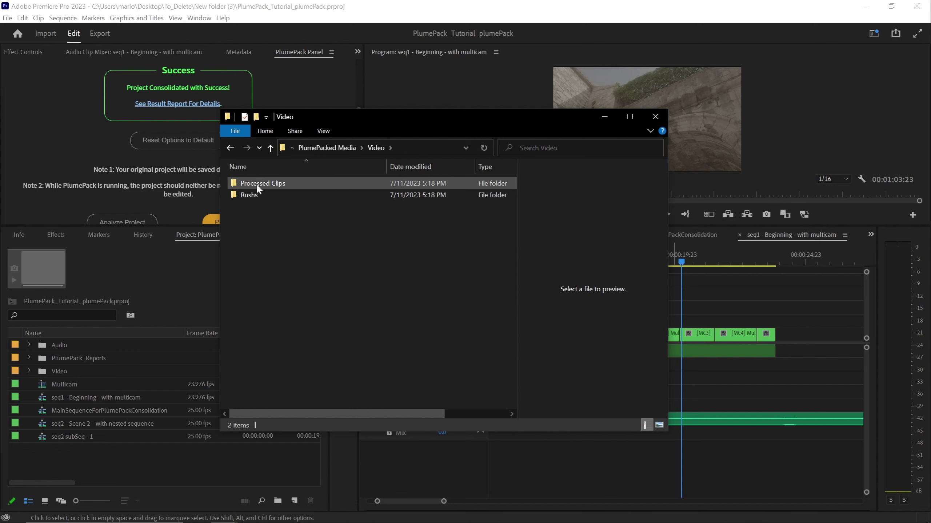
pyautogui.doubleClick(254, 194)
pyautogui.press('Down')
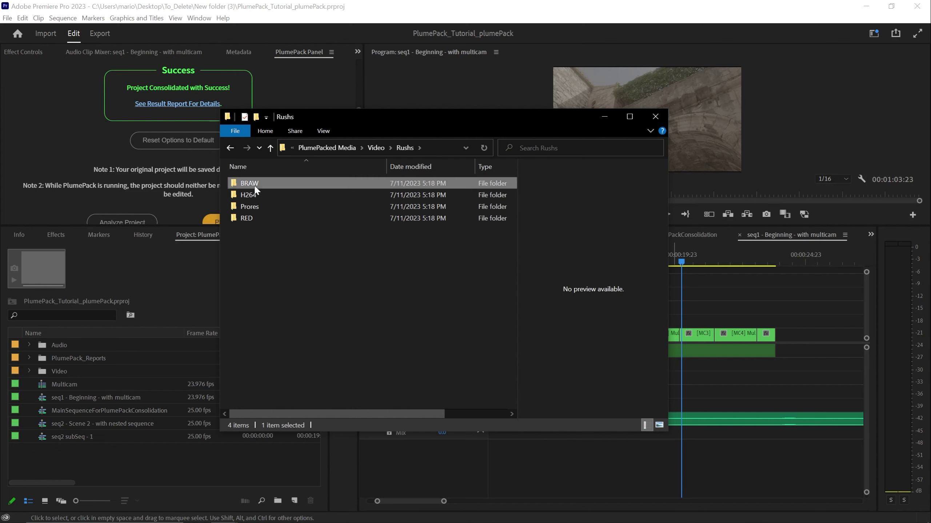
pyautogui.press('Return')
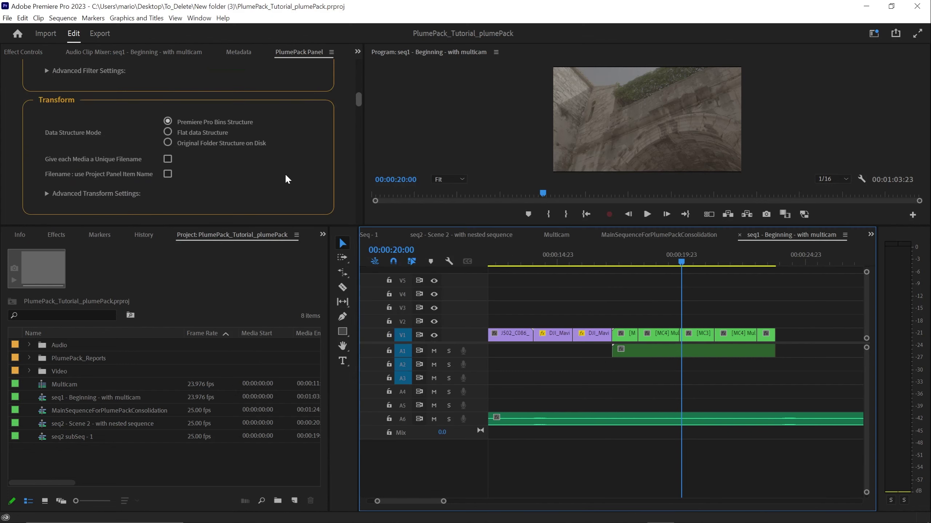
# - Set the Data Structure Mode to Original Folder Structure on Disk and consolidate the project with PlumePack
pyautogui.click(183, 142)
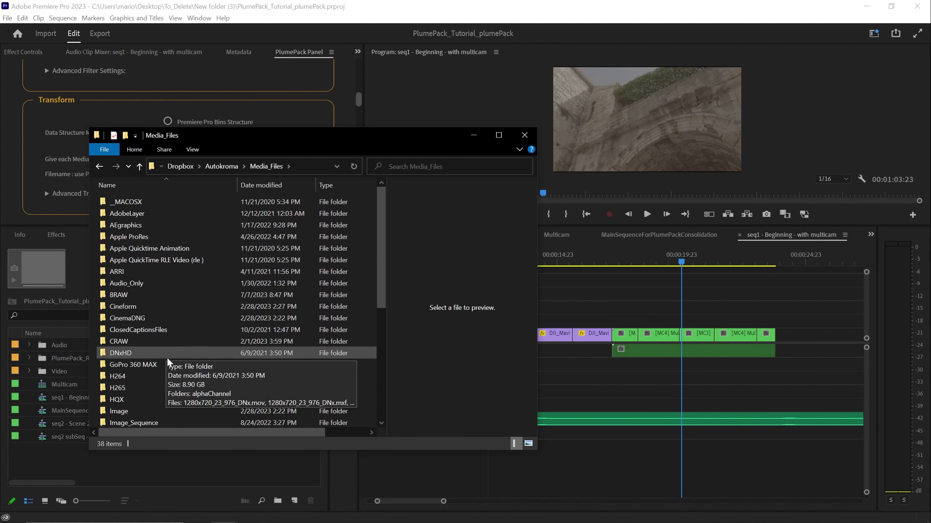
pyautogui.click(473, 135)
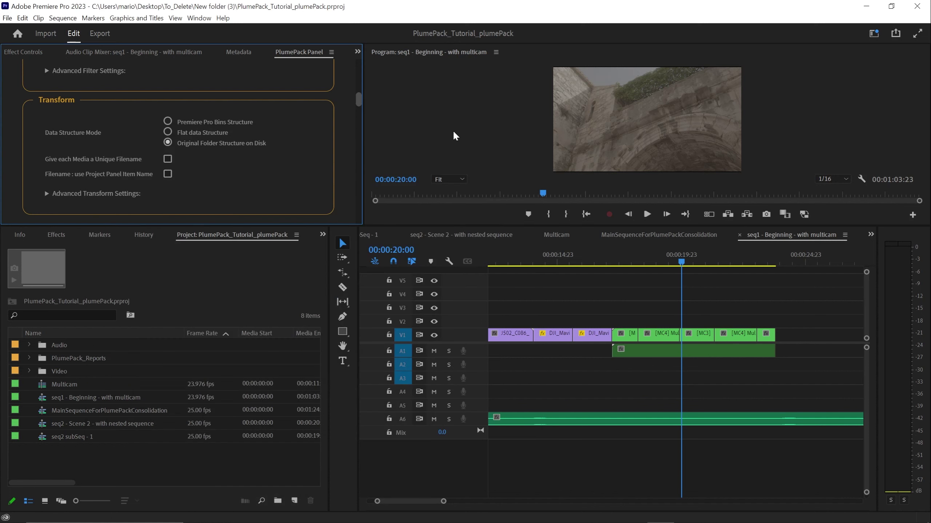
pyautogui.scroll(-10, 204, 154)
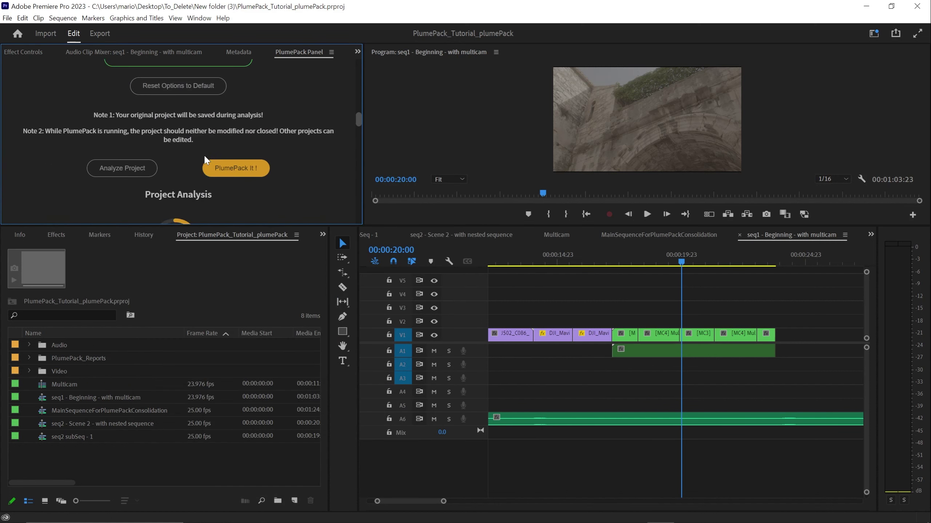
pyautogui.click(242, 112)
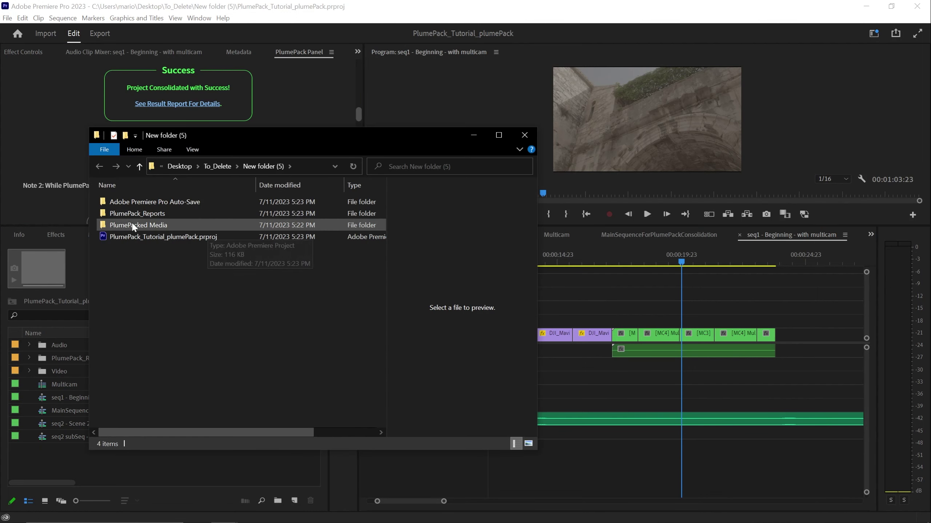
# - Open Media_Files inside the new PlumePacked Media folder to check that its subfolders follow the original disk structure
pyautogui.doubleClick(132, 225)
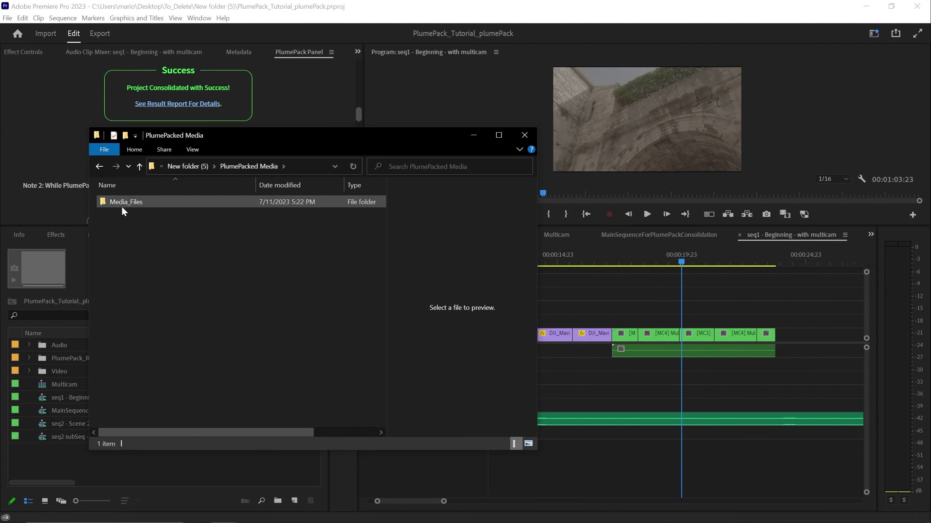
pyautogui.doubleClick(109, 204)
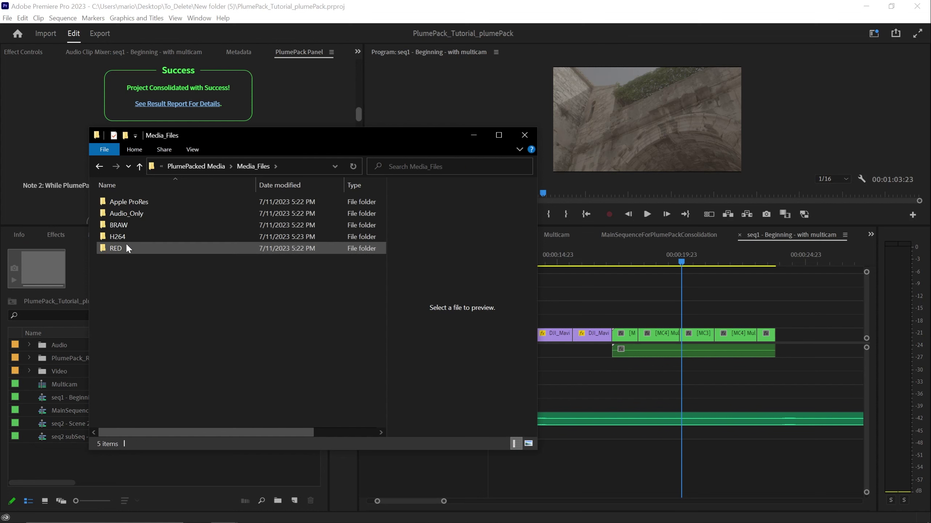
pyautogui.click(128, 226)
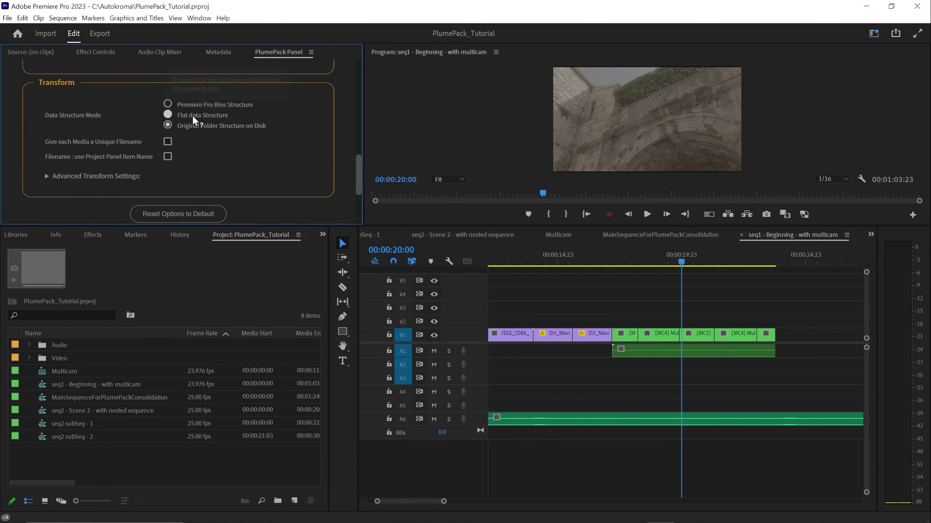
# - Set the Data Structure Mode to Flat data Structure and consolidate the project with PlumePack
pyautogui.moveTo(195, 114)
pyautogui.scroll(-5, 266, 142)
pyautogui.click(238, 185)
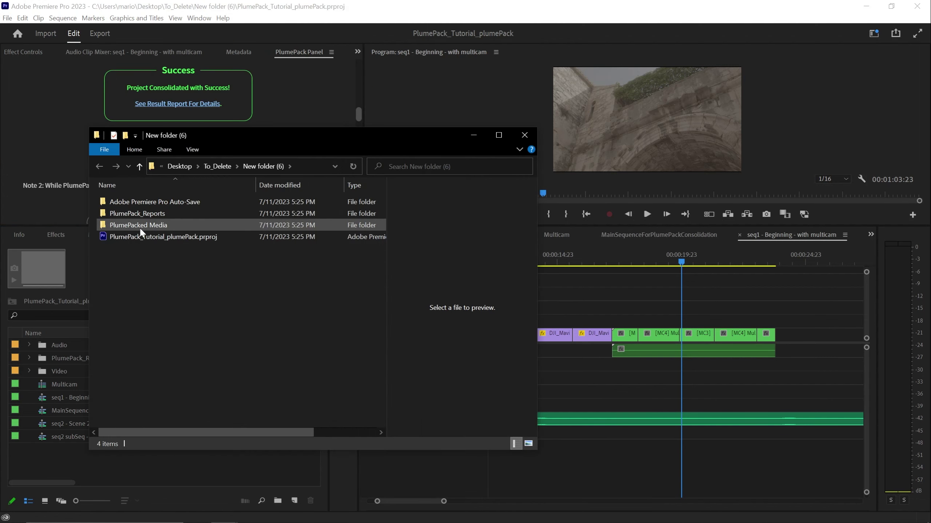
# - Inspect the PlumePacked Media folder of the flat output and the Give each Media a Unique Filename option
pyautogui.click(129, 225)
pyautogui.doubleClick(129, 226)
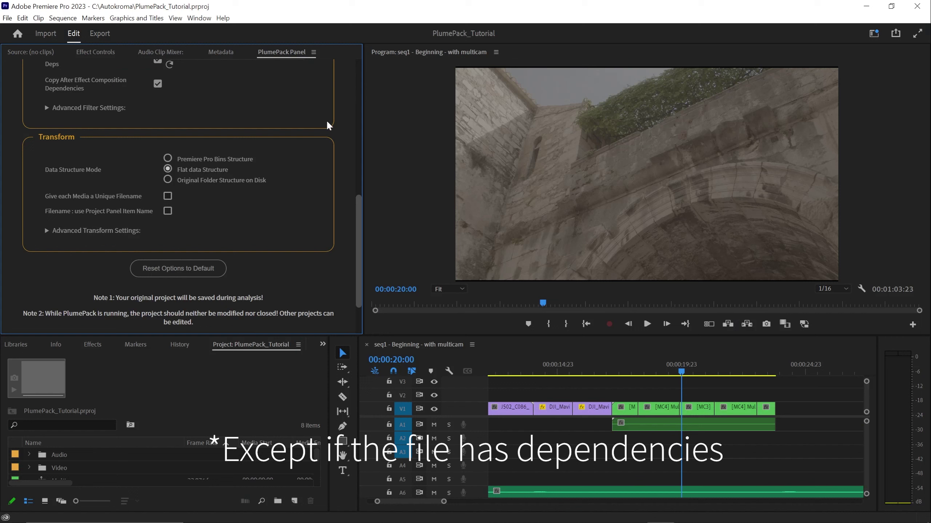
pyautogui.moveTo(78, 197)
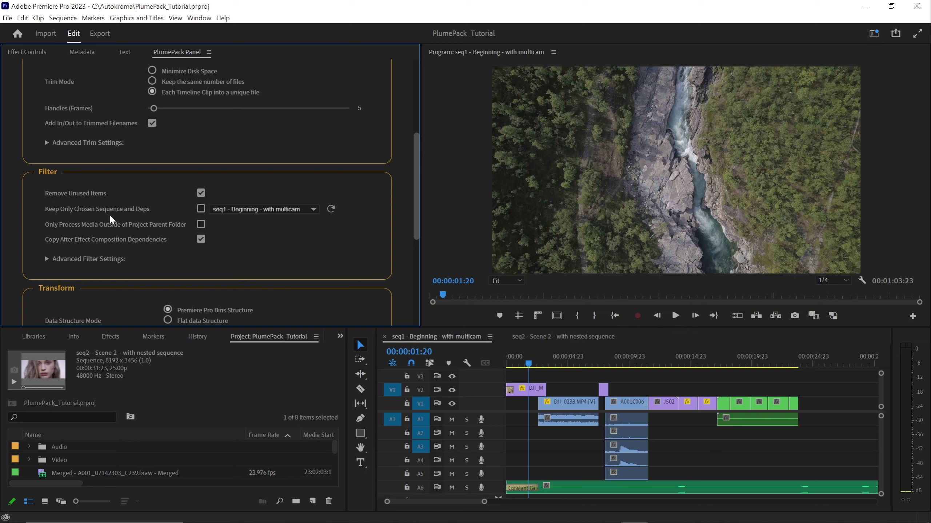
# - Enable Keep Only Chosen Sequence and Deps and choose seq2 - Scene 2 - with nested sequence
pyautogui.click(204, 211)
pyautogui.click(230, 212)
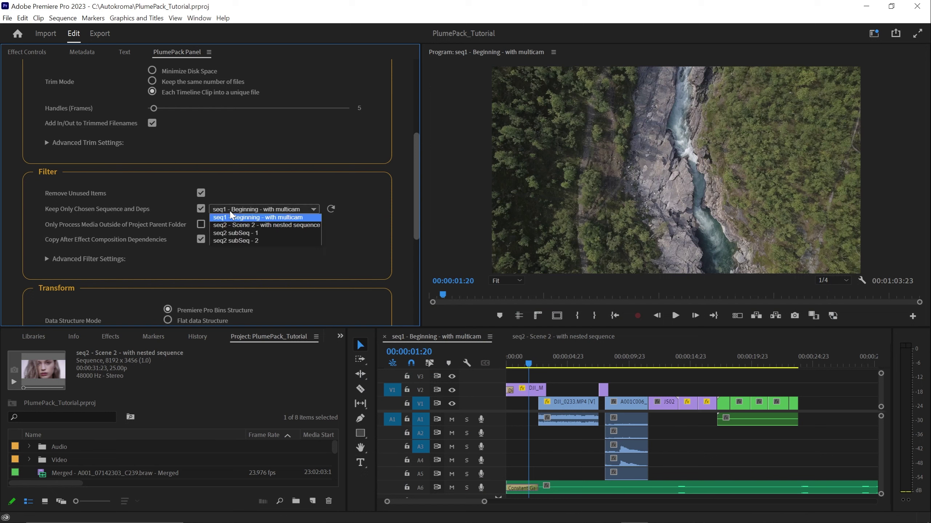
pyautogui.click(242, 225)
# - Set the Data Structure Mode to Original Folder Structure on Disk and analyze the project to view its Detailed Analysis Info
pyautogui.scroll(-1, 266, 248)
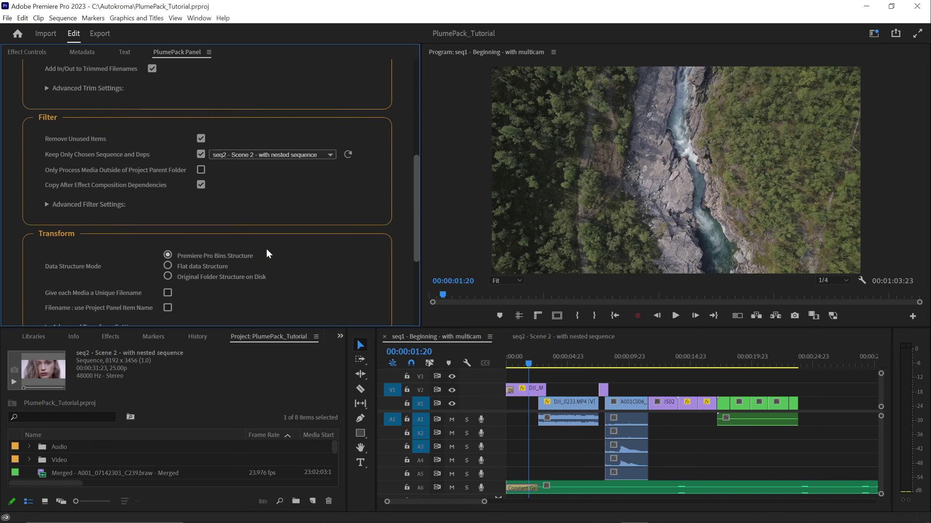
pyautogui.click(220, 276)
pyautogui.moveTo(416, 203); pyautogui.dragTo(414, 261)
pyautogui.click(146, 286)
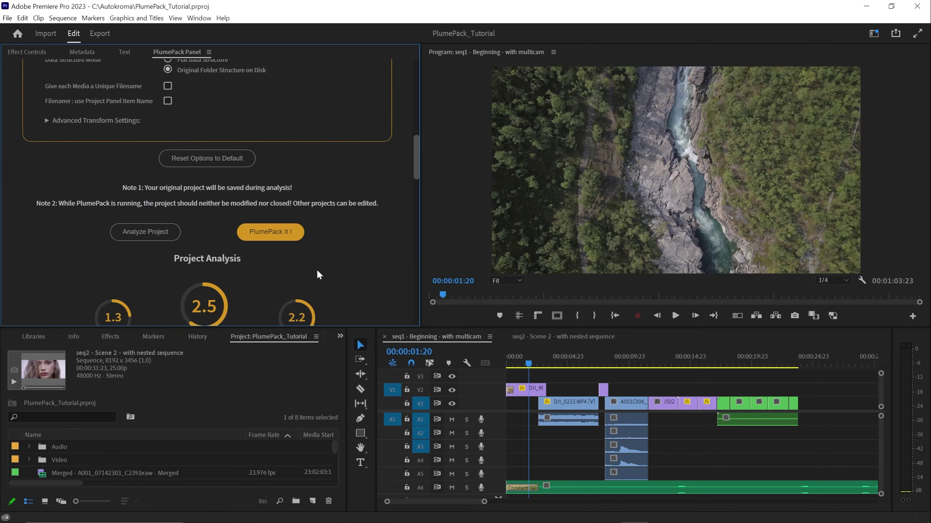
pyautogui.scroll(-5, 316, 269)
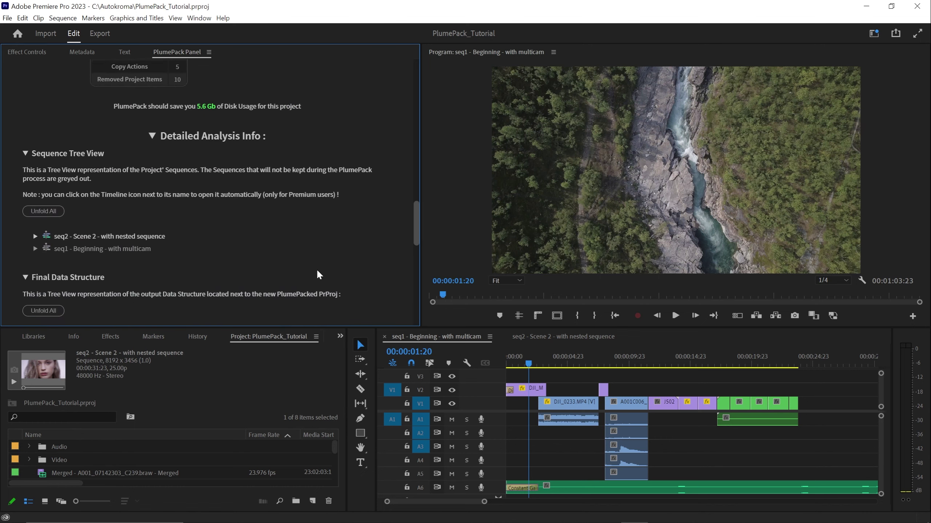
pyautogui.scroll(1, 316, 269)
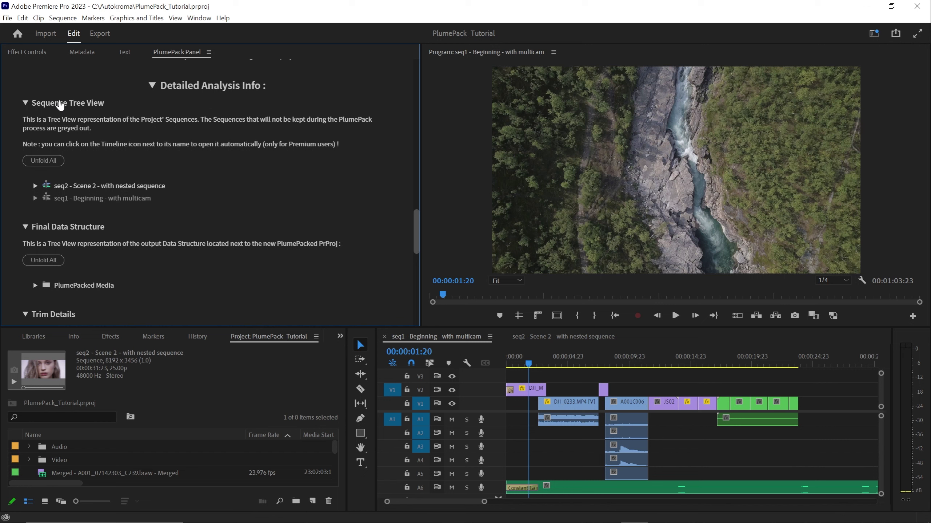
# - Unfold the whole Sequence Tree View and open the Multicam and seq2 - Scene 2 - with nested sequence timelines from it
pyautogui.click(49, 162)
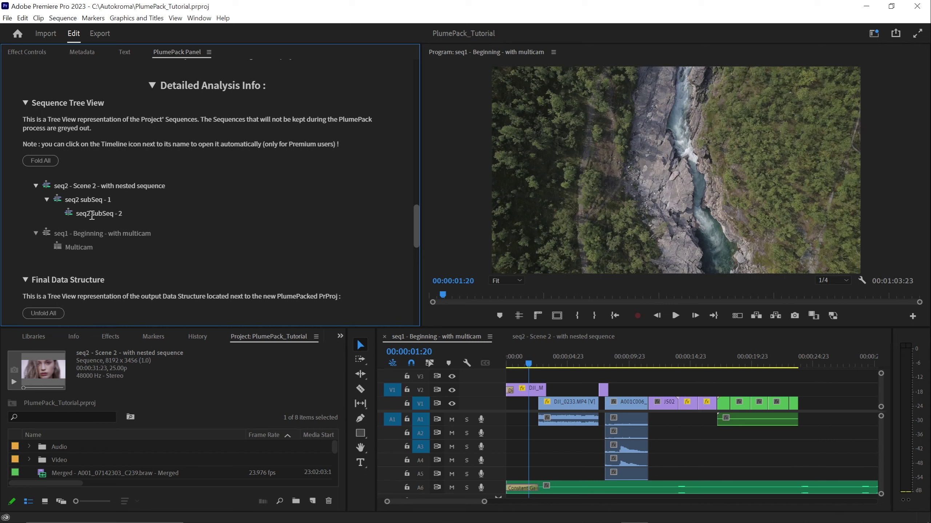
pyautogui.click(58, 249)
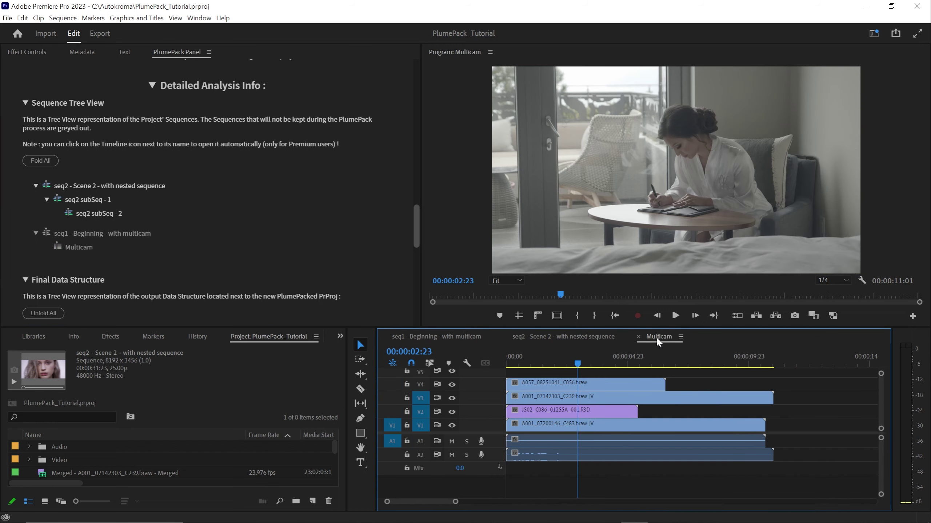
pyautogui.click(47, 187)
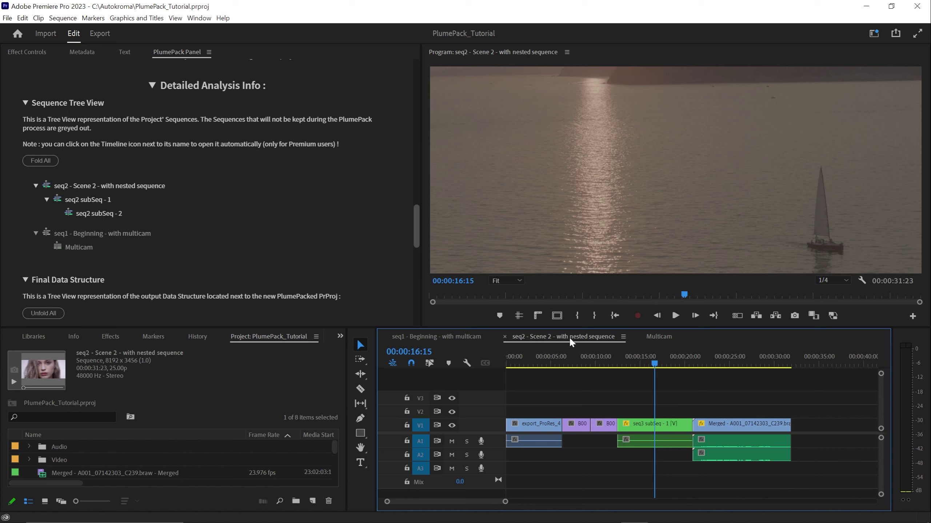
# - Unfold the Final Data Structure tree to examine PlumePacked Media, and collapse its RED, Apple ProRes, Audio_Only and BRAW folders
pyautogui.scroll(-5, 133, 213)
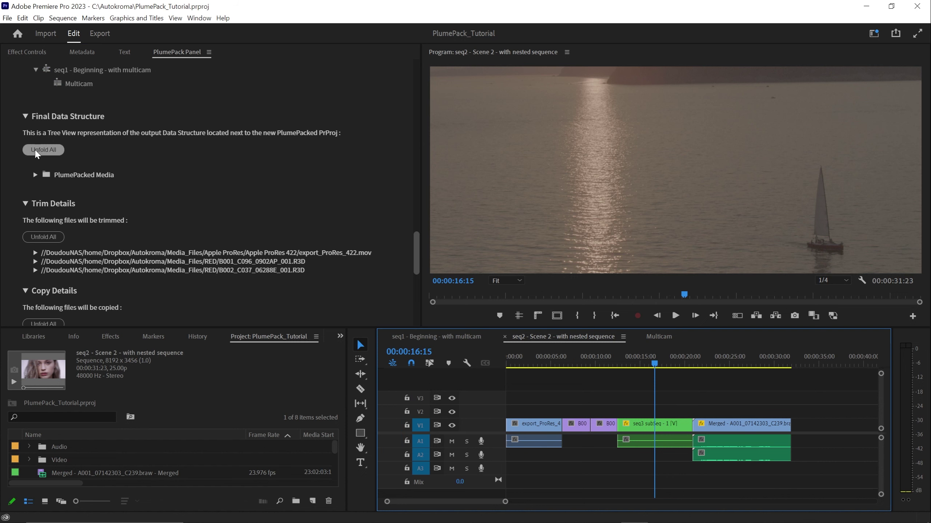
pyautogui.click(37, 151)
pyautogui.scroll(-3, 376, 218)
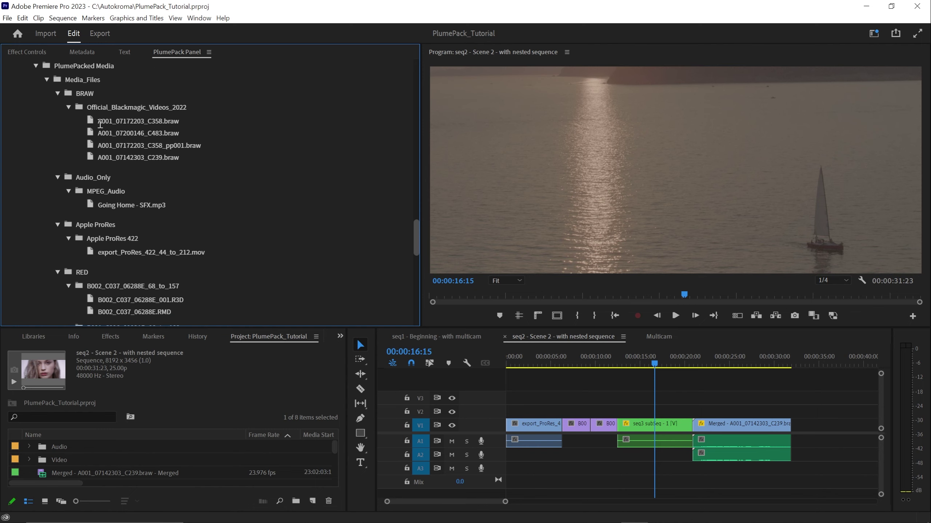
pyautogui.click(57, 272)
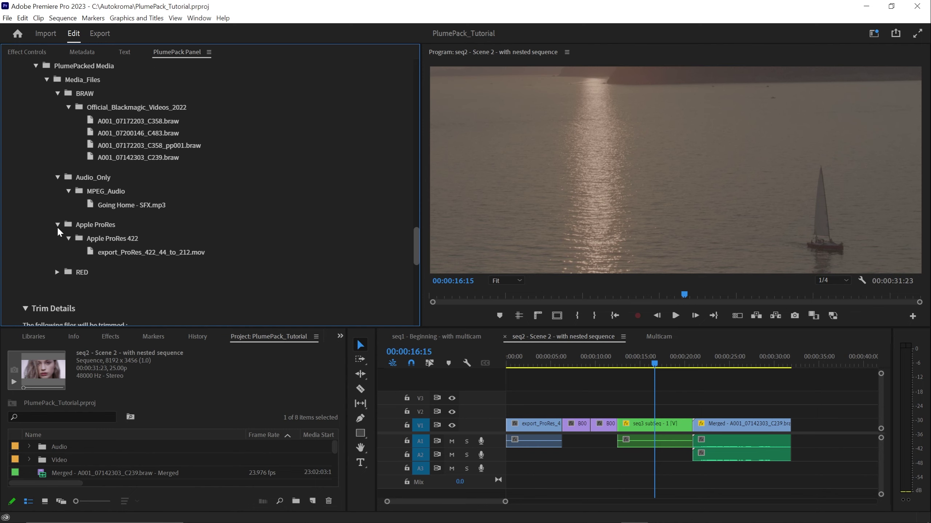
pyautogui.click(57, 225)
pyautogui.click(67, 180)
pyautogui.click(79, 91)
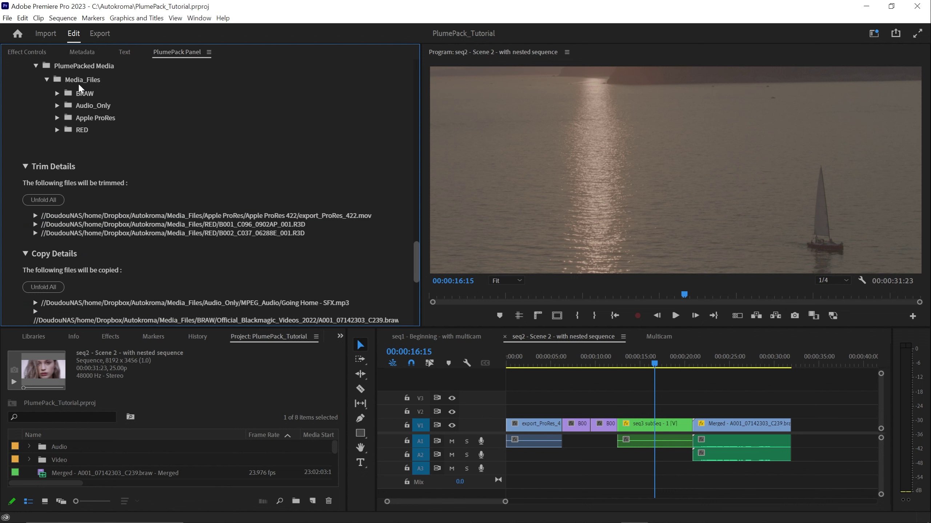
pyautogui.click(80, 87)
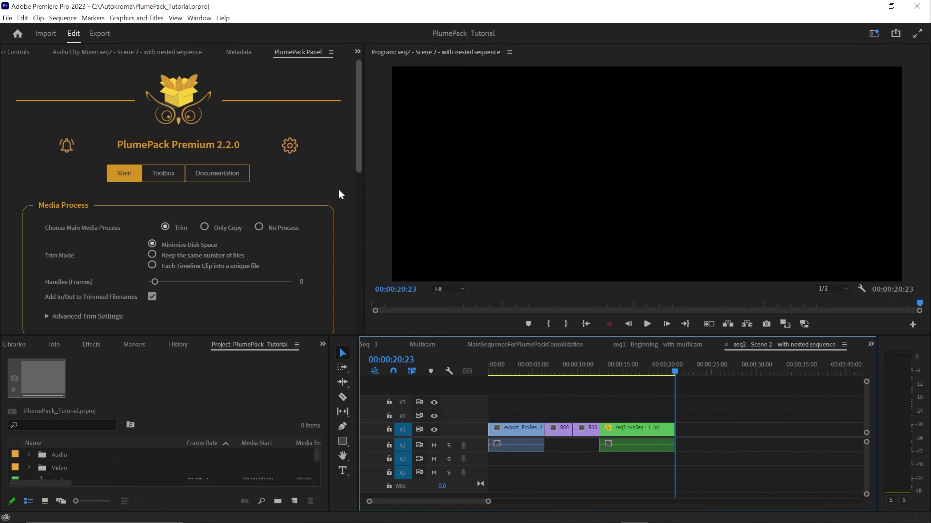
# - Process the two purple B00 clips of the seq2 timeline with the PlumePack Toolbox's Trim Selected Clips option
pyautogui.moveTo(151, 144); pyautogui.dragTo(240, 144)
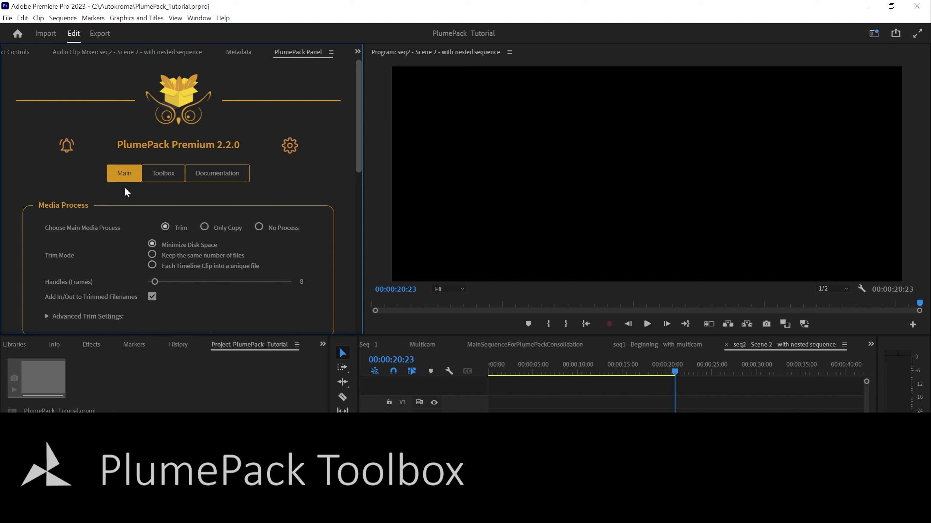
pyautogui.click(150, 177)
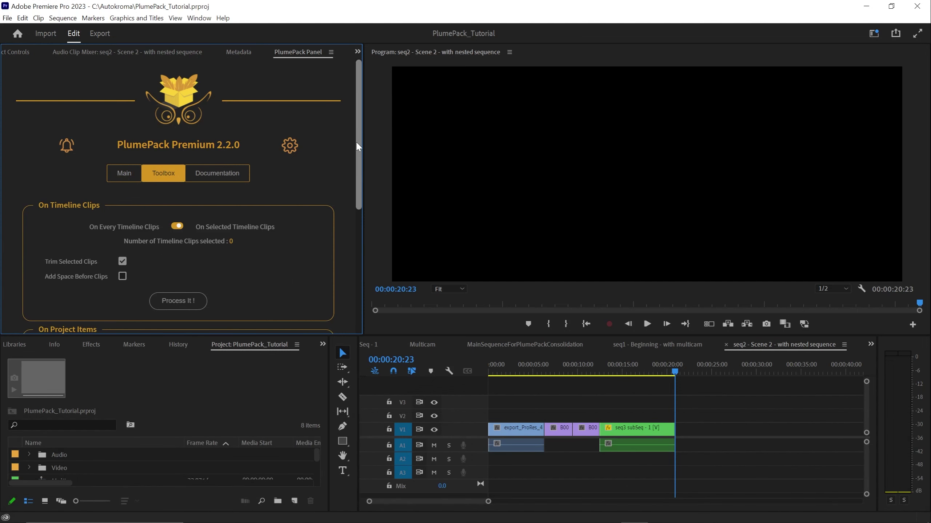
pyautogui.moveTo(358, 146); pyautogui.dragTo(277, 159)
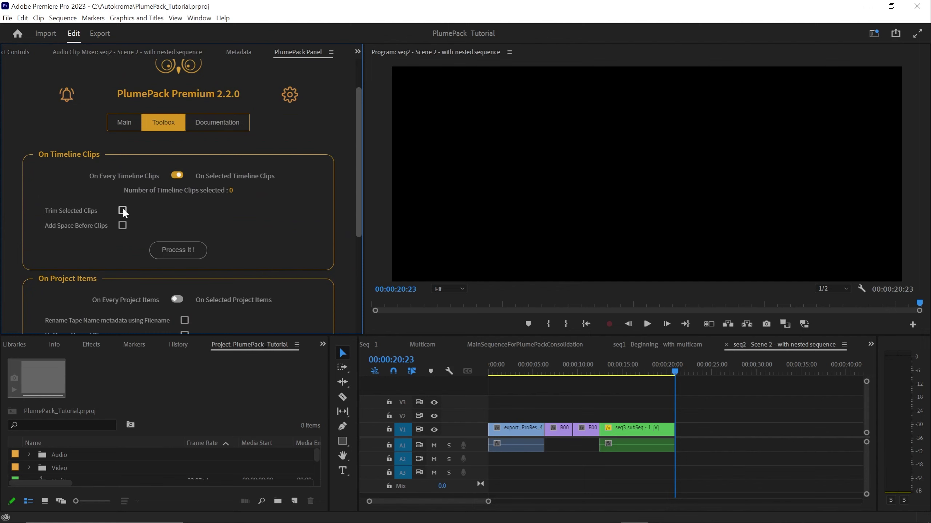
pyautogui.moveTo(553, 409); pyautogui.dragTo(589, 439)
pyautogui.click(232, 187)
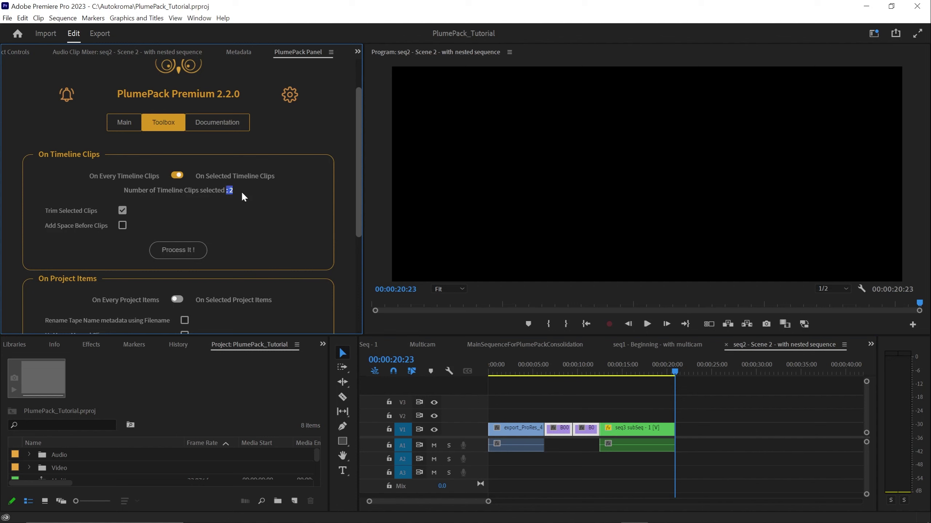
pyautogui.click(191, 250)
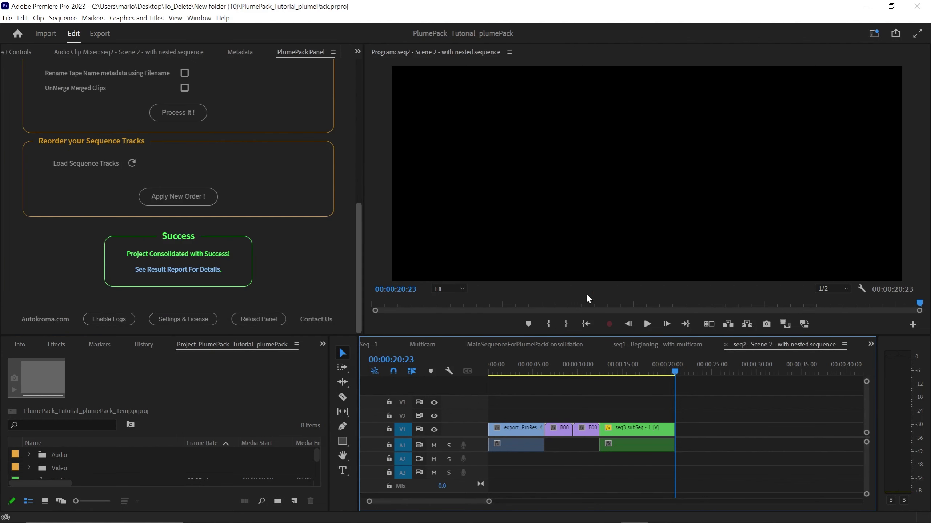
pyautogui.moveTo(487, 501); pyautogui.dragTo(459, 501)
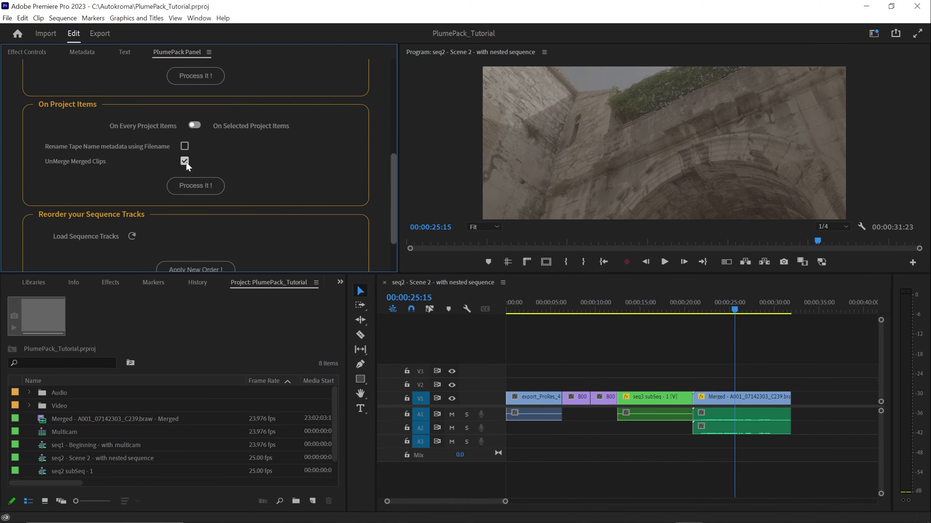
# - Restrict UnMerge Merged Clips to selected project items and process the merged A001_07142303_C239.braw clip revealed from the seq2 timeline
pyautogui.moveTo(72, 157)
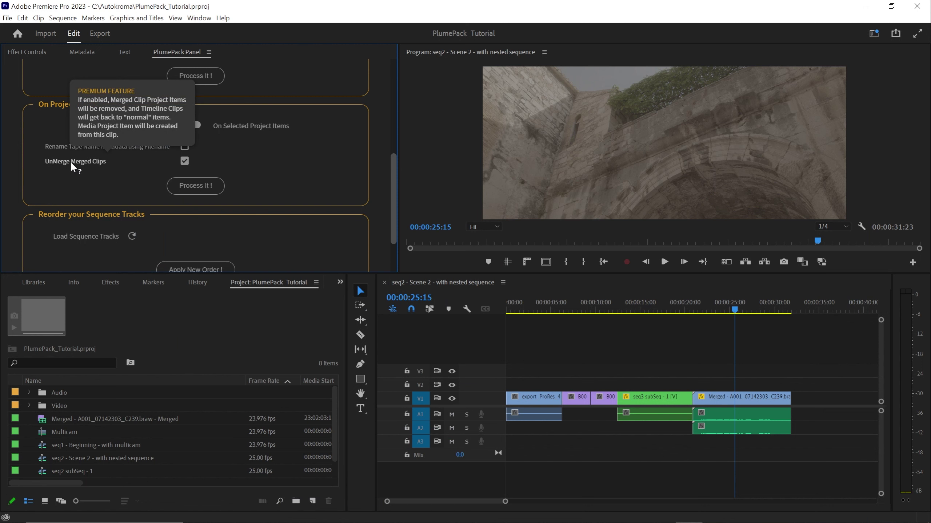
pyautogui.click(195, 125)
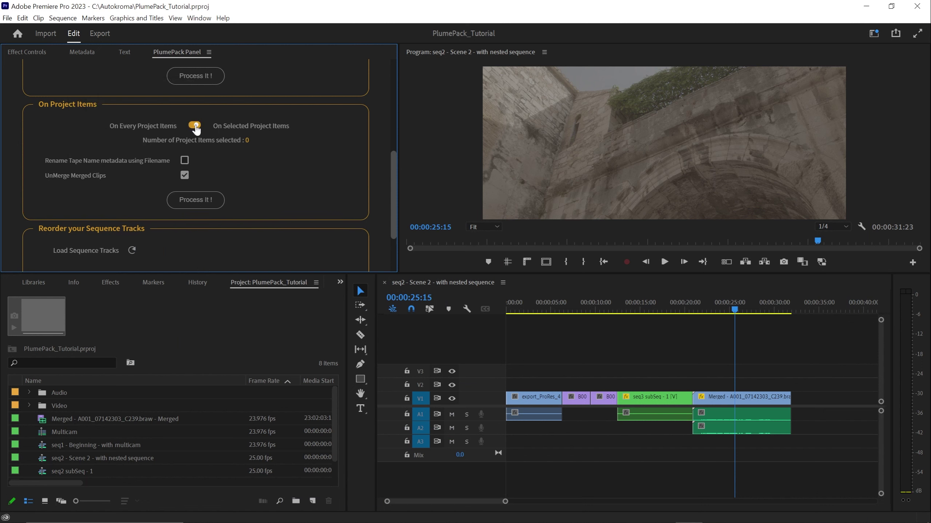
pyautogui.rightClick(734, 401)
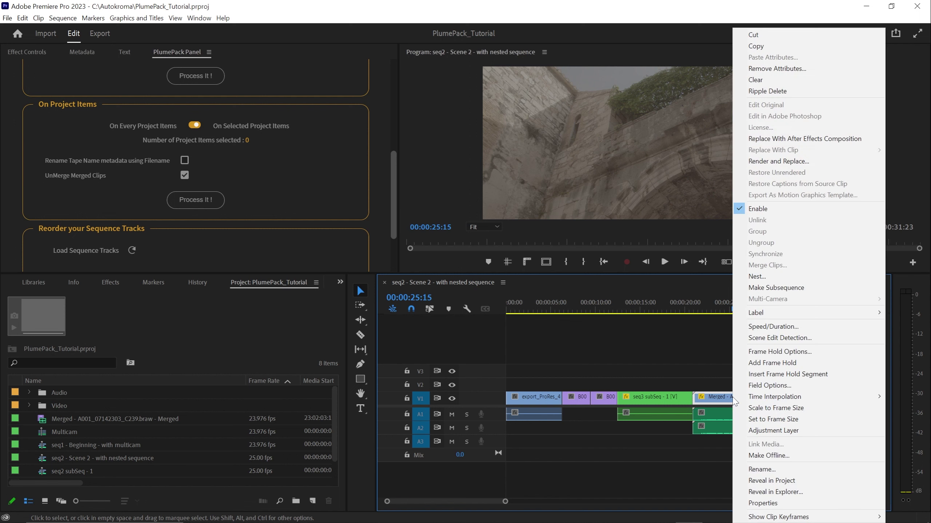
pyautogui.click(777, 481)
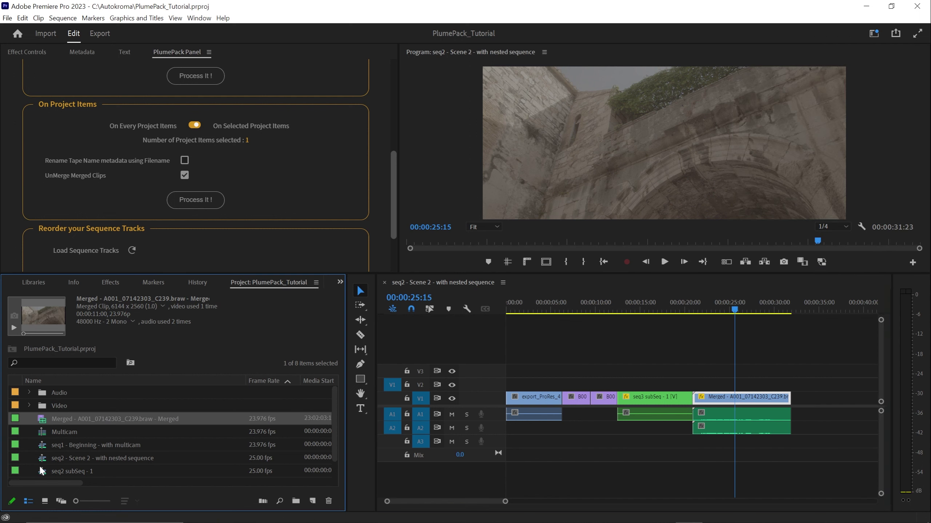
pyautogui.click(197, 204)
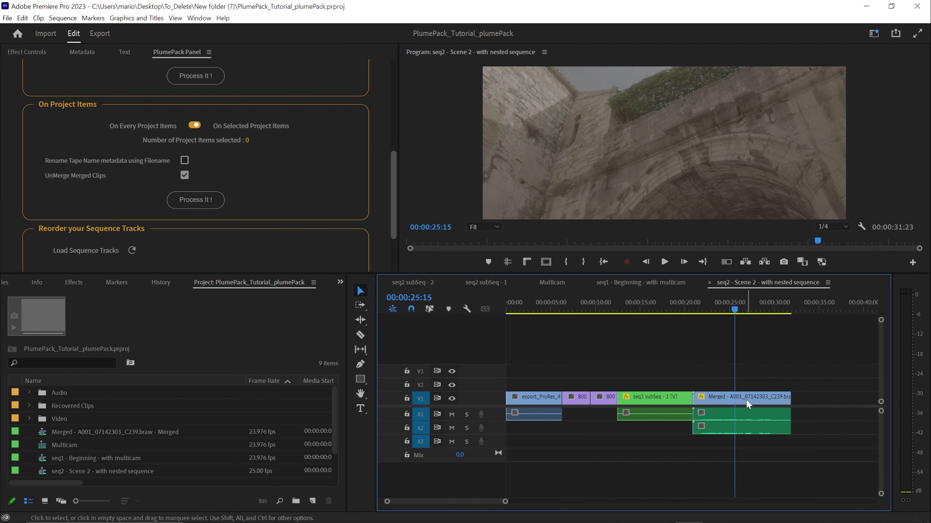
# - Reveal the processed merged timeline clip in the project and examine the Recovered Clips bin with its braw and Going Home - SFX.mp3 items
pyautogui.rightClick(751, 398)
pyautogui.click(777, 481)
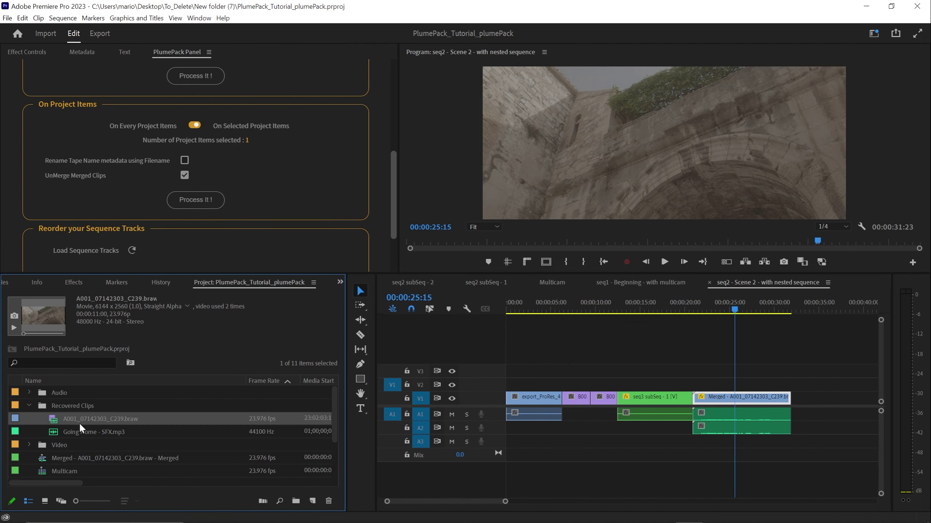
pyautogui.click(62, 406)
pyautogui.click(83, 432)
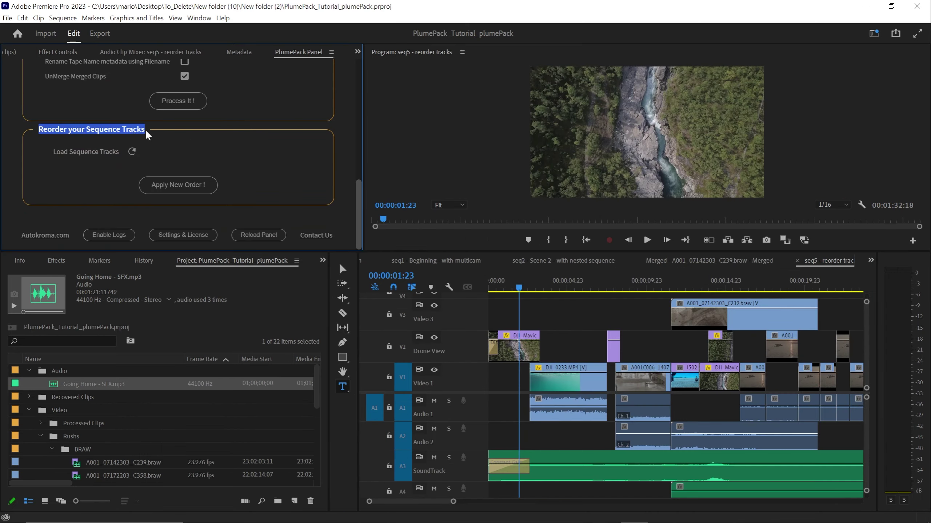
# - Load the tracks of seq5 - reorder tracks for reordering and resize the workspace to view the track list and timeline
pyautogui.click(132, 151)
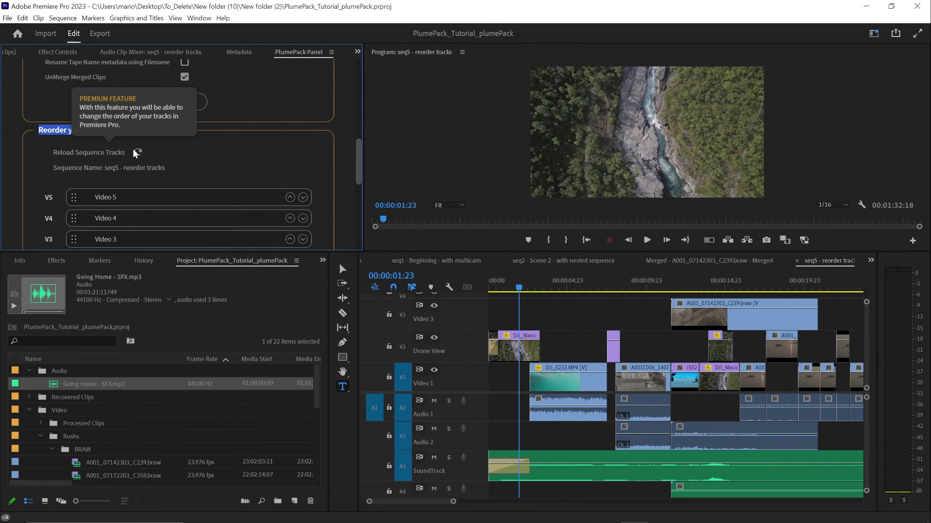
pyautogui.moveTo(252, 286); pyautogui.dragTo(256, 380)
pyautogui.click(343, 218)
pyautogui.scroll(-3, 361, 206)
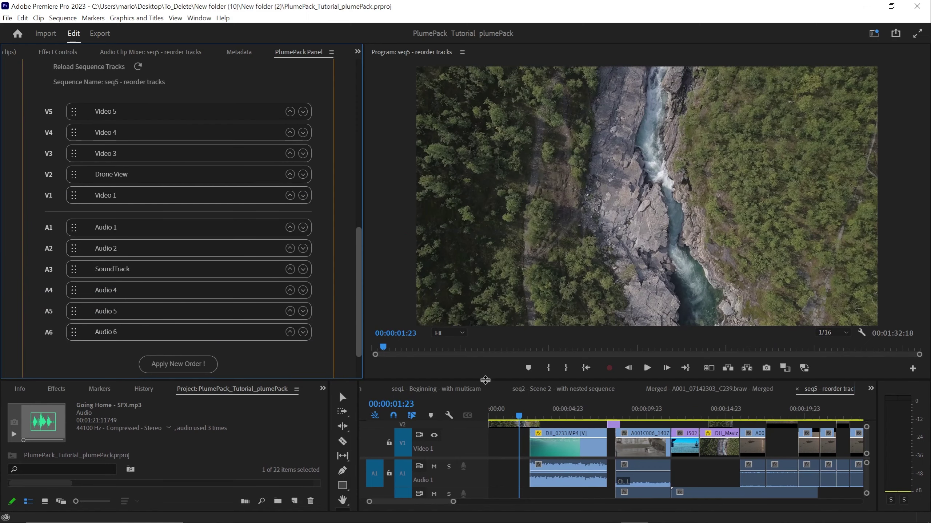
pyautogui.moveTo(362, 341); pyautogui.dragTo(342, 343)
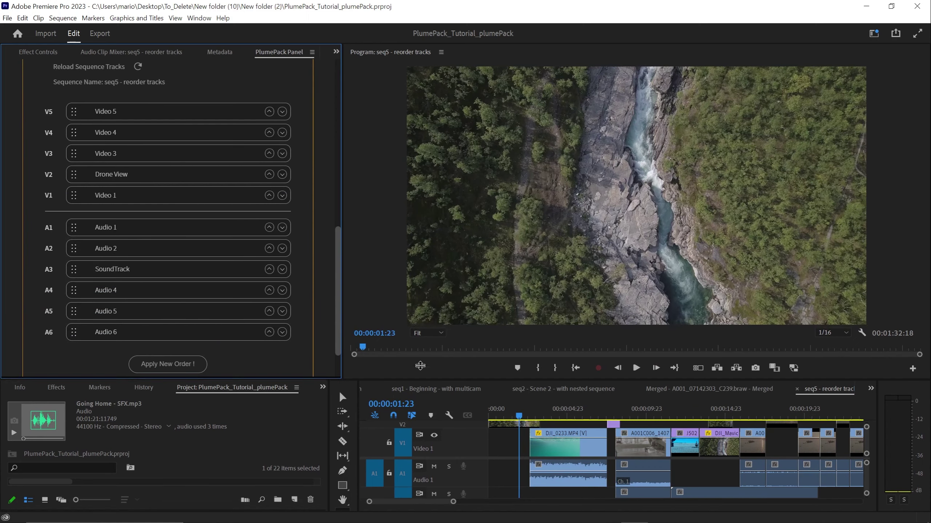
pyautogui.moveTo(423, 380); pyautogui.dragTo(423, 266)
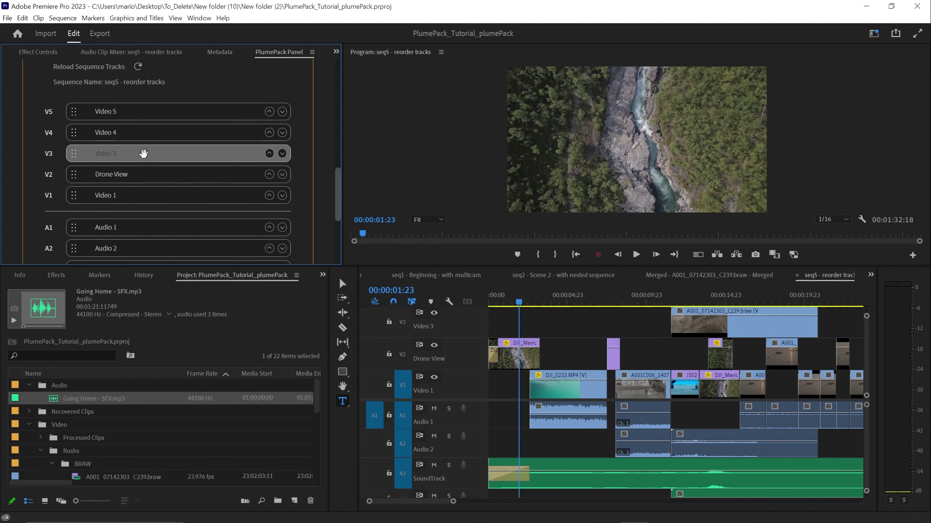
# - Swap Video 1 and Video 3 and move Audio 1 below Audio 2 in the track list, applying the new order
pyautogui.moveTo(141, 151)
pyautogui.mouseDown()
pyautogui.moveTo(143, 195)
pyautogui.moveTo(146, 153)
pyautogui.mouseUp()
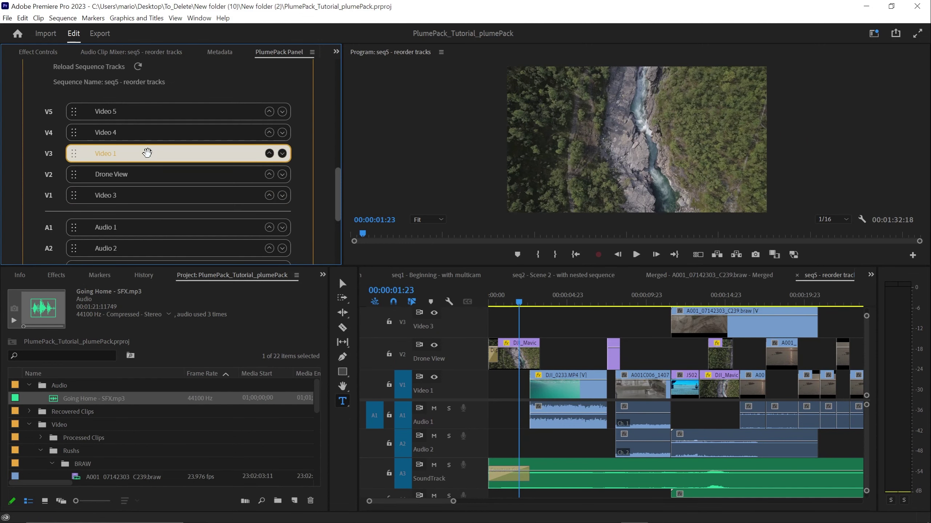
pyautogui.scroll(-3, 298, 213)
pyautogui.click(282, 172)
pyautogui.scroll(-3, 187, 186)
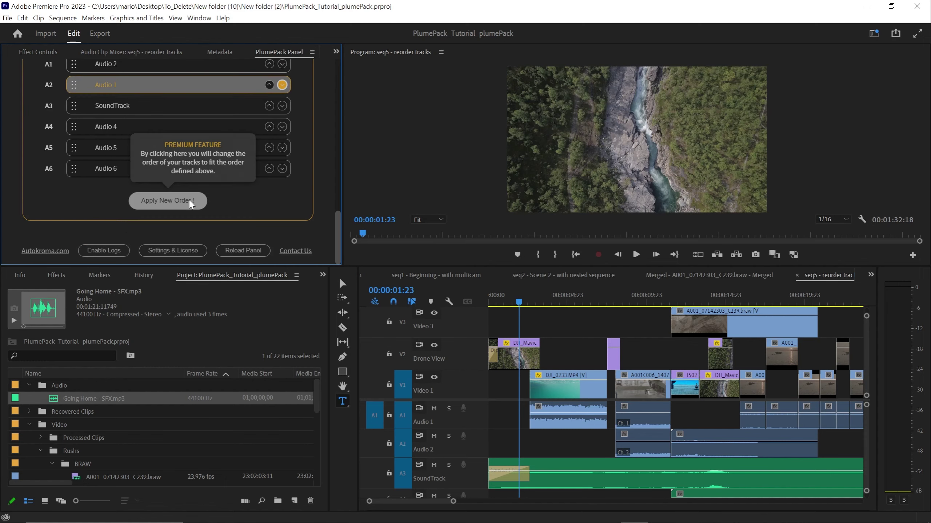
pyautogui.click(191, 202)
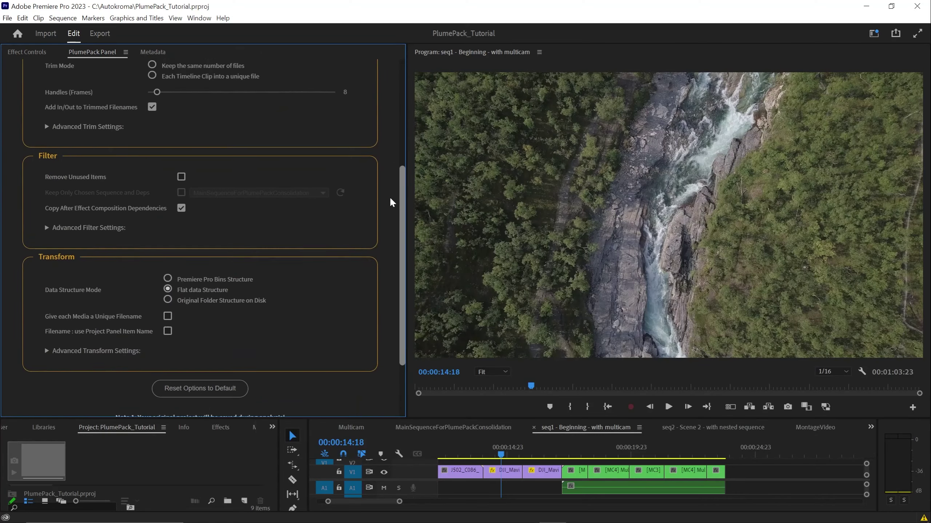
# - Open Autokroma's contact page in the browser and choose PlumePack -- Project & Media Management PrPro panel as the question topic
pyautogui.scroll(-3, 390, 197)
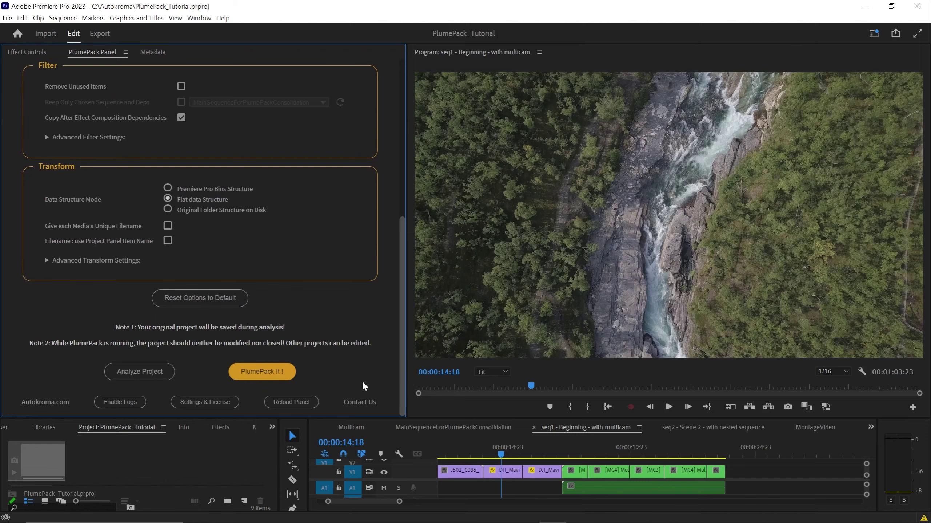
pyautogui.click(358, 401)
pyautogui.click(539, 183)
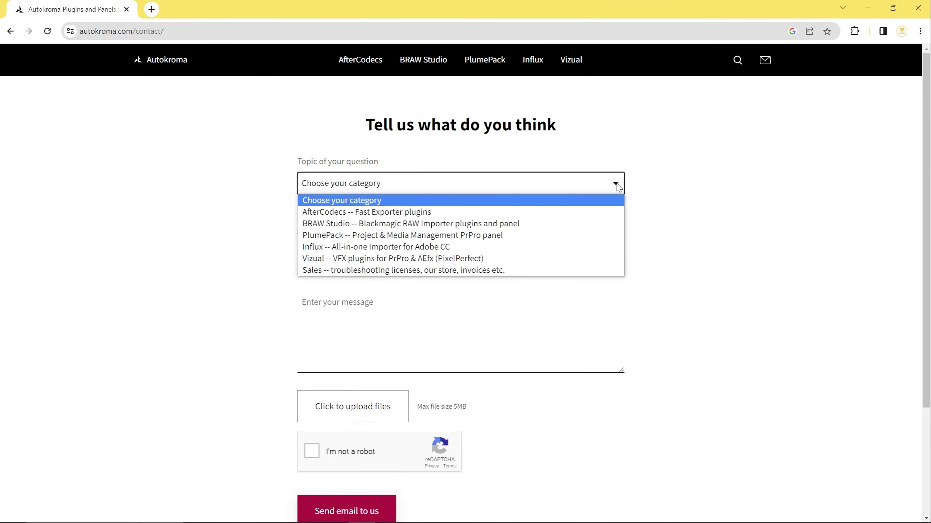
pyautogui.click(530, 231)
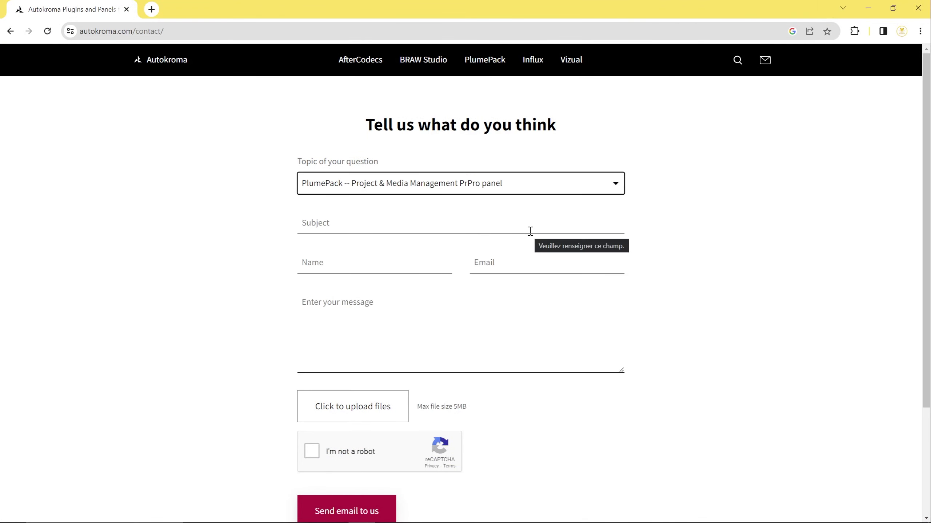